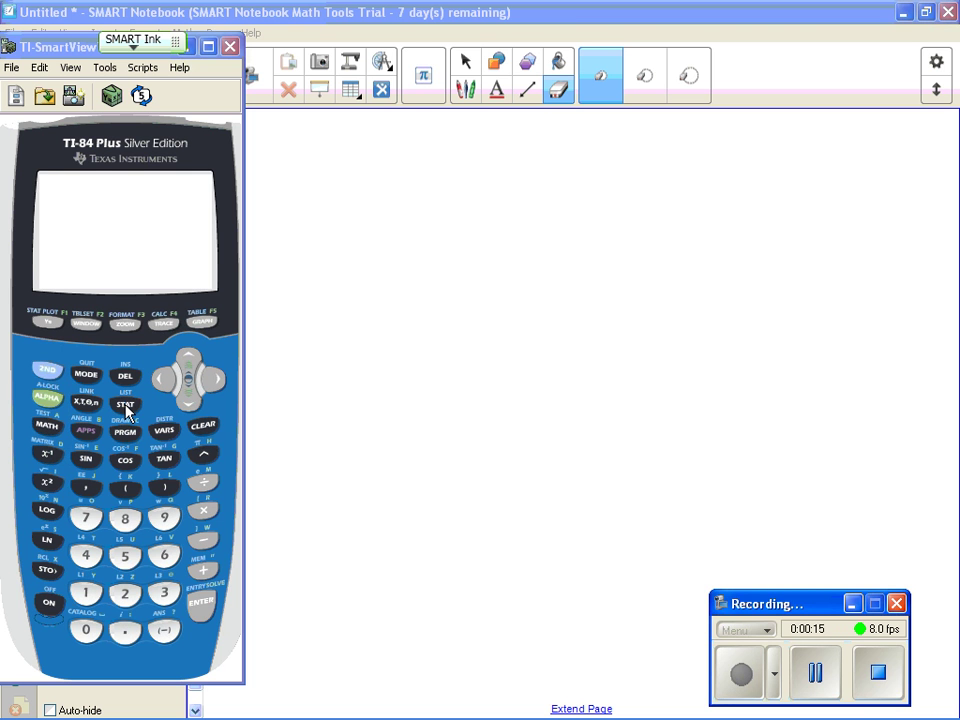
- Open the STAT list editor showing the data in L1, L2 and L3
{"action": "left_click", "coordinate": [125, 406]}
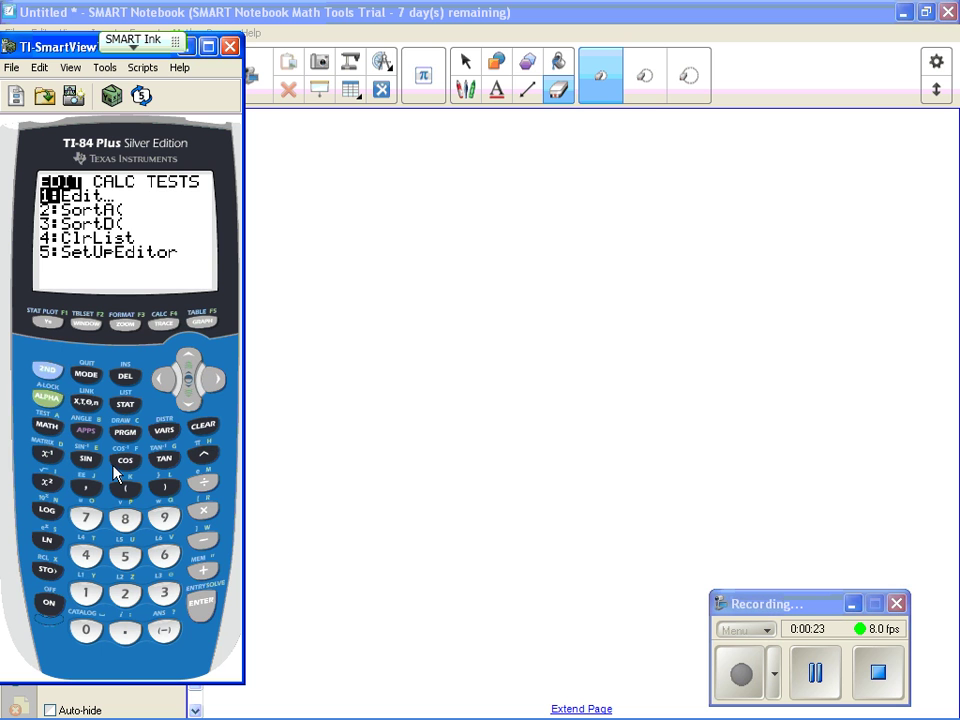
{"action": "left_click", "coordinate": [204, 605]}
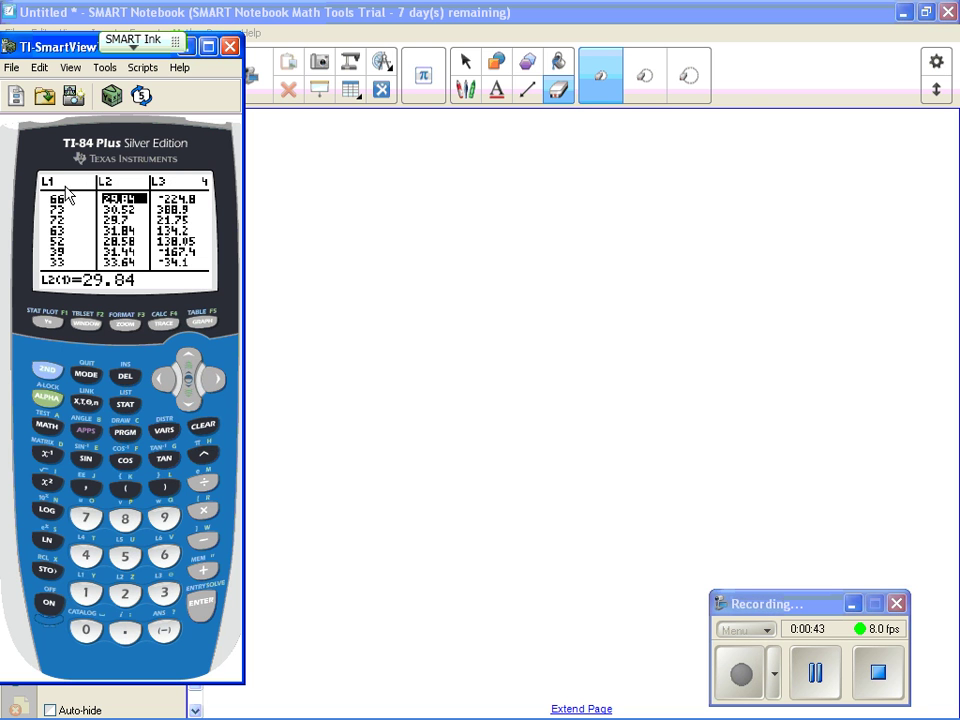
- Run SetUpEditor from the STAT menu, then reopen the list editor starting at L1
{"action": "left_click", "coordinate": [126, 406]}
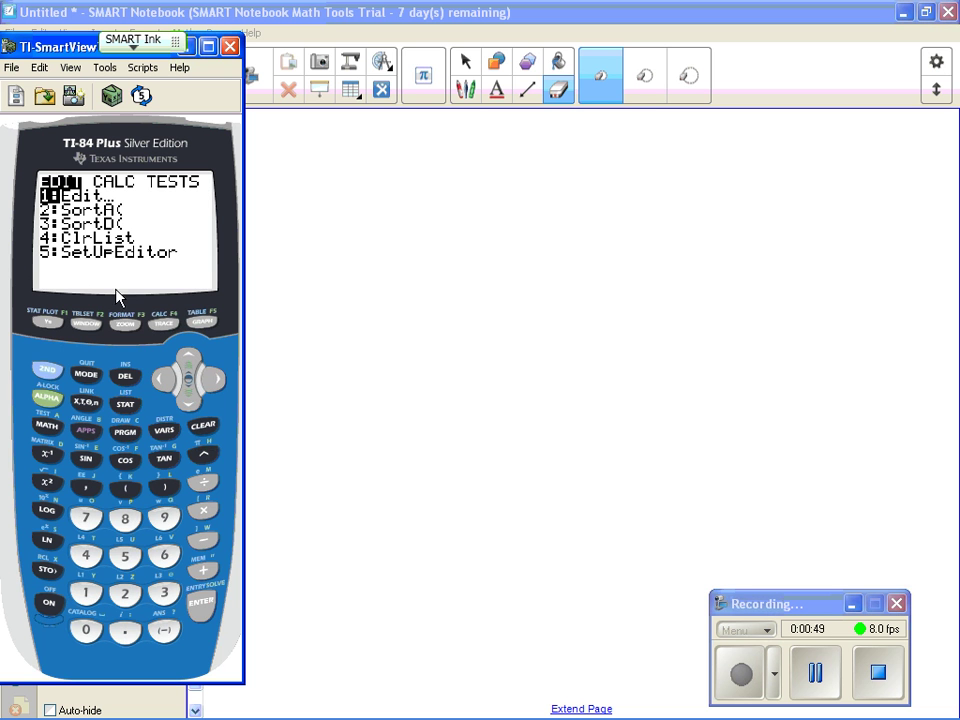
{"action": "left_click", "coordinate": [126, 560]}
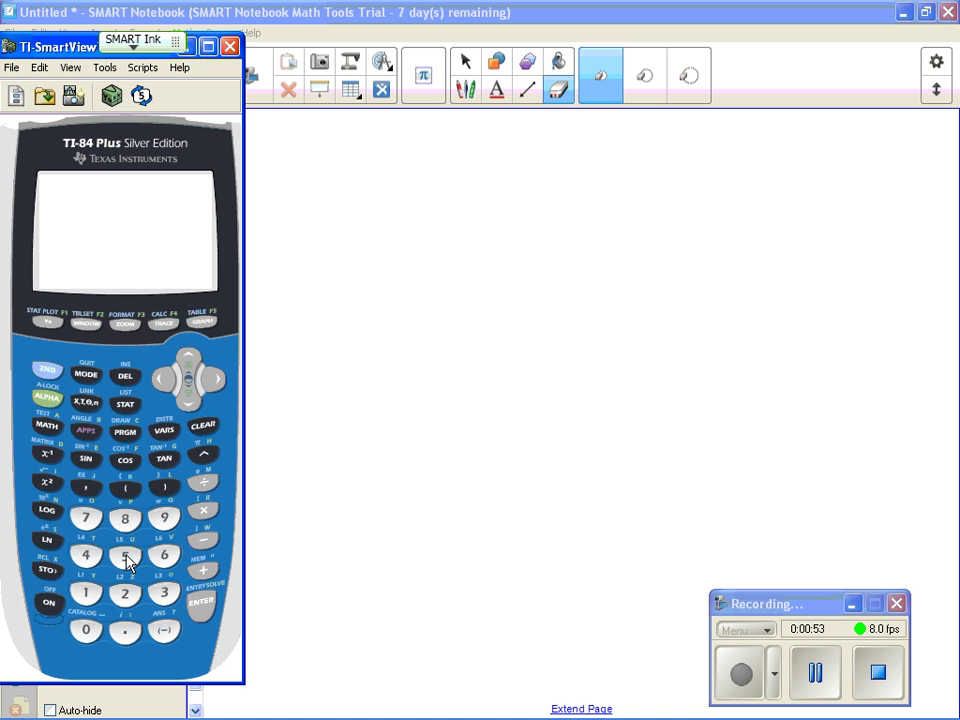
{"action": "left_click", "coordinate": [207, 603]}
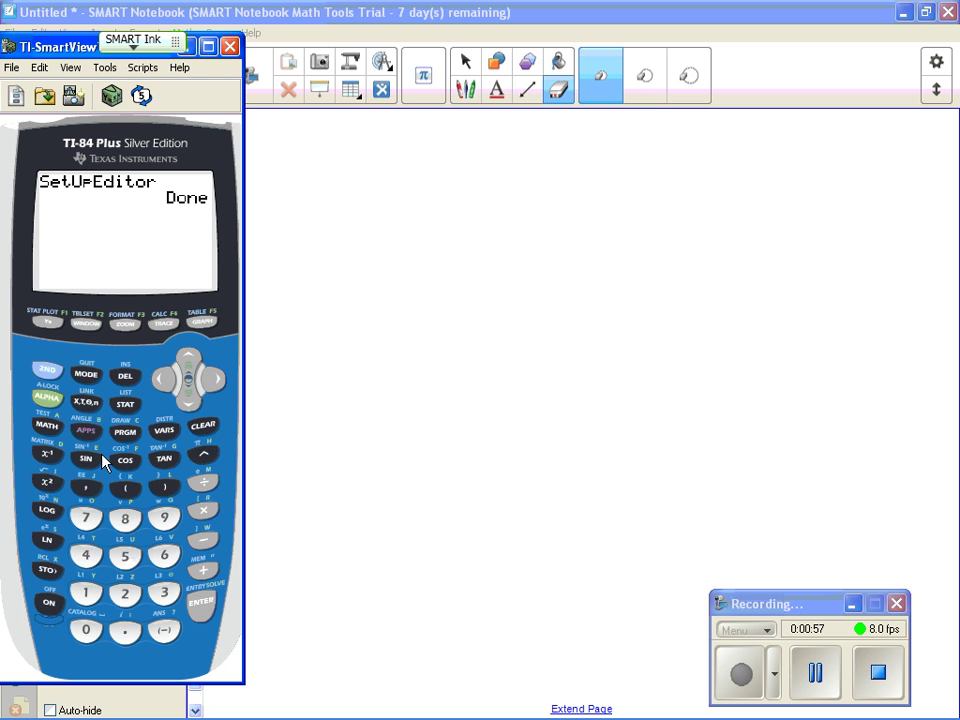
{"action": "left_click", "coordinate": [126, 406]}
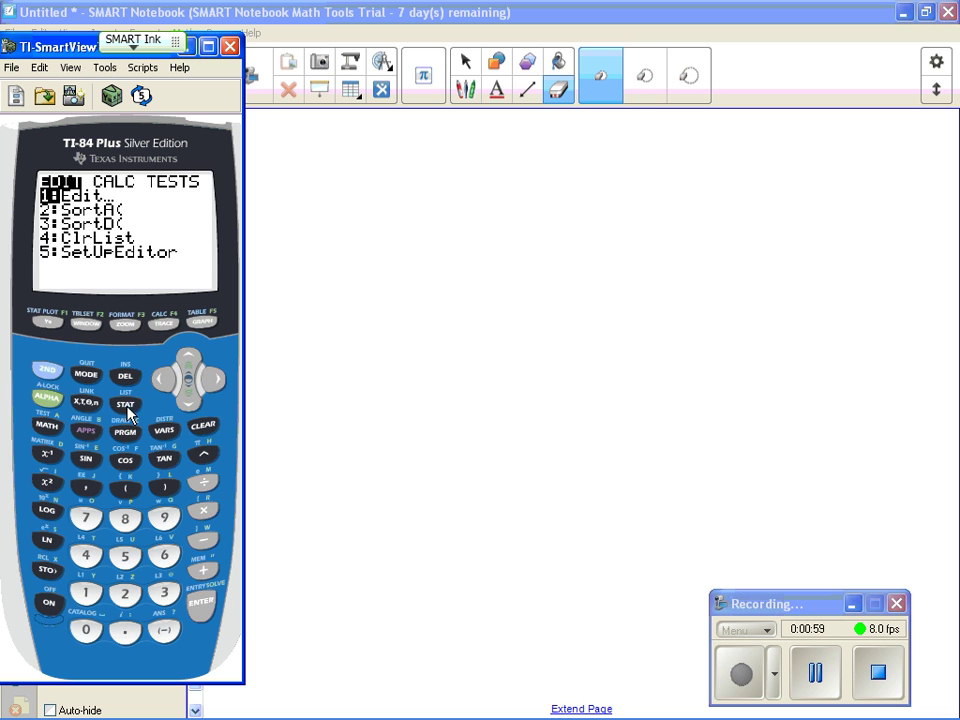
{"action": "left_click", "coordinate": [203, 603]}
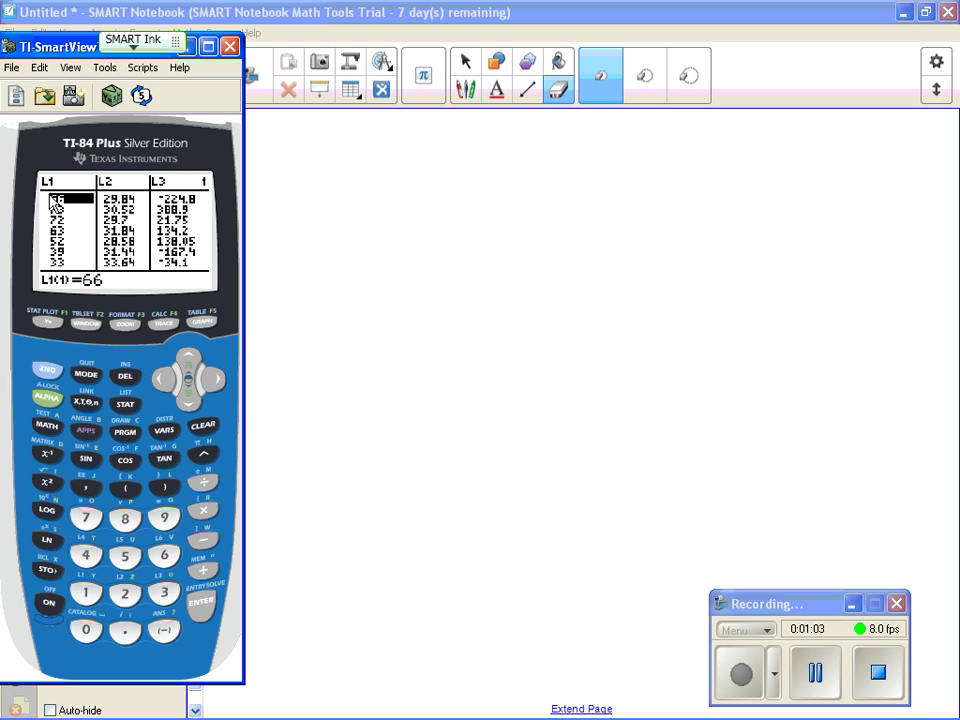
- Clear all values from the L1 list
{"action": "left_click", "coordinate": [189, 361]}
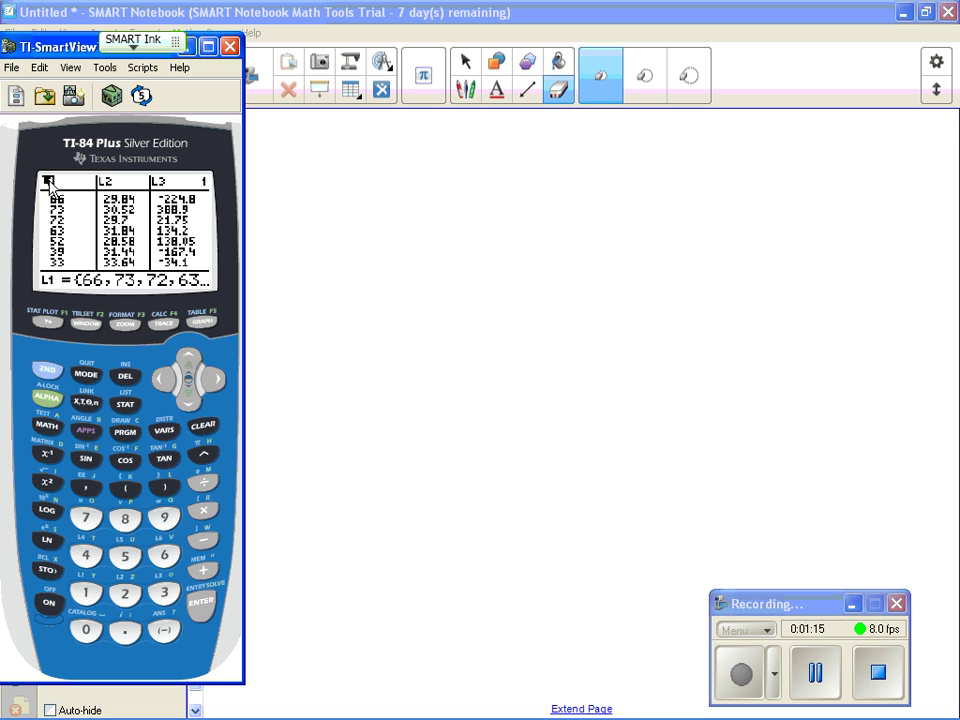
{"action": "left_click", "coordinate": [202, 424]}
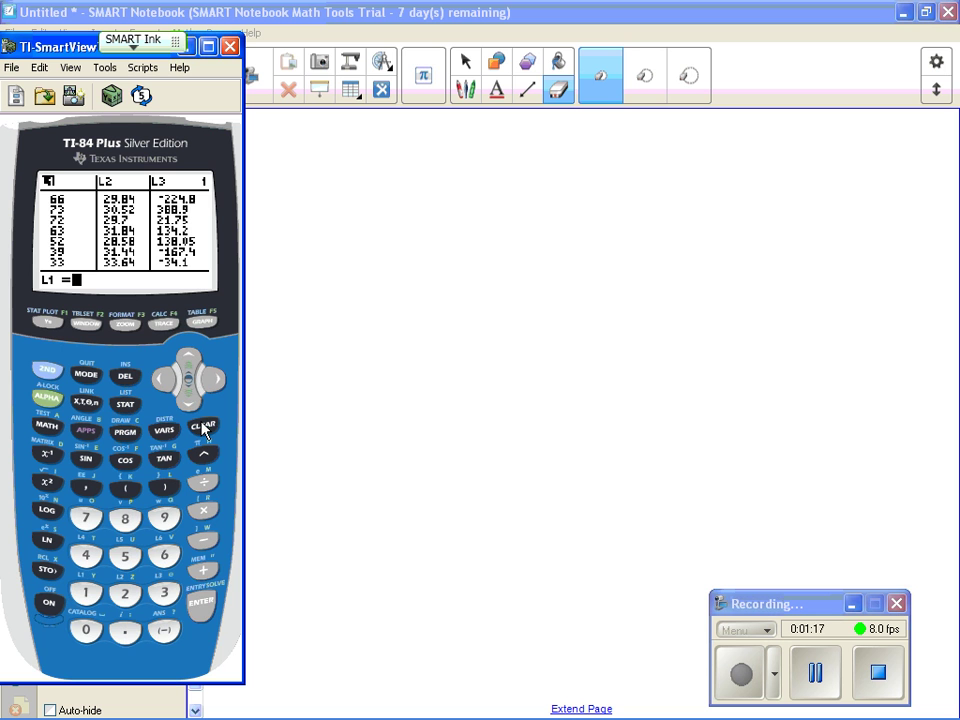
{"action": "left_click", "coordinate": [201, 610]}
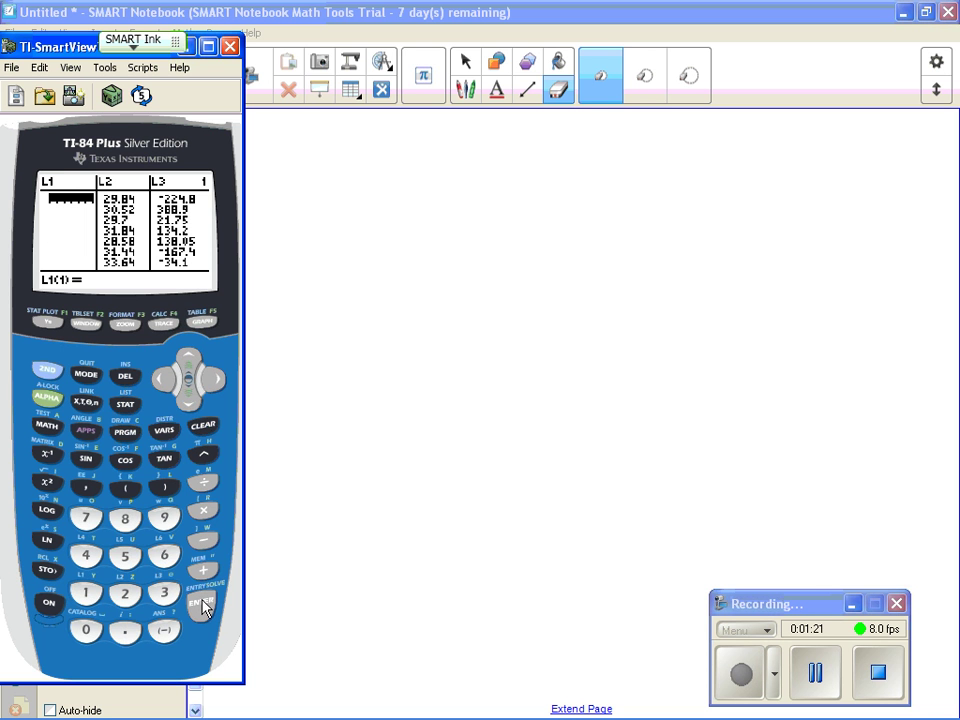
- Clear all values from the L2 list, leaving L3 intact
{"action": "left_click", "coordinate": [215, 379]}
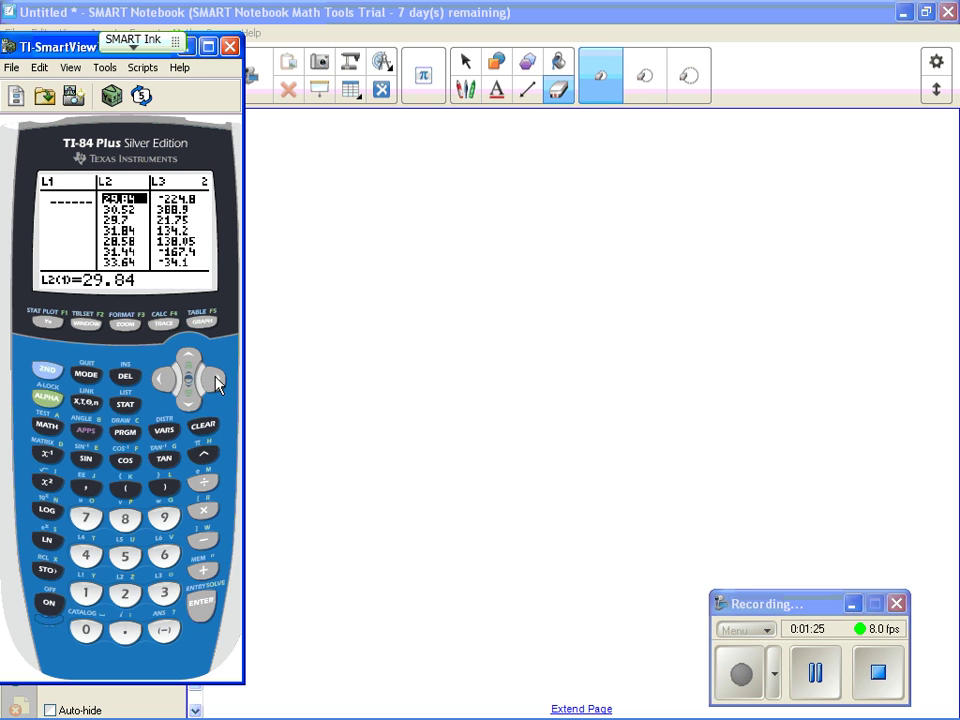
{"action": "left_click", "coordinate": [188, 357]}
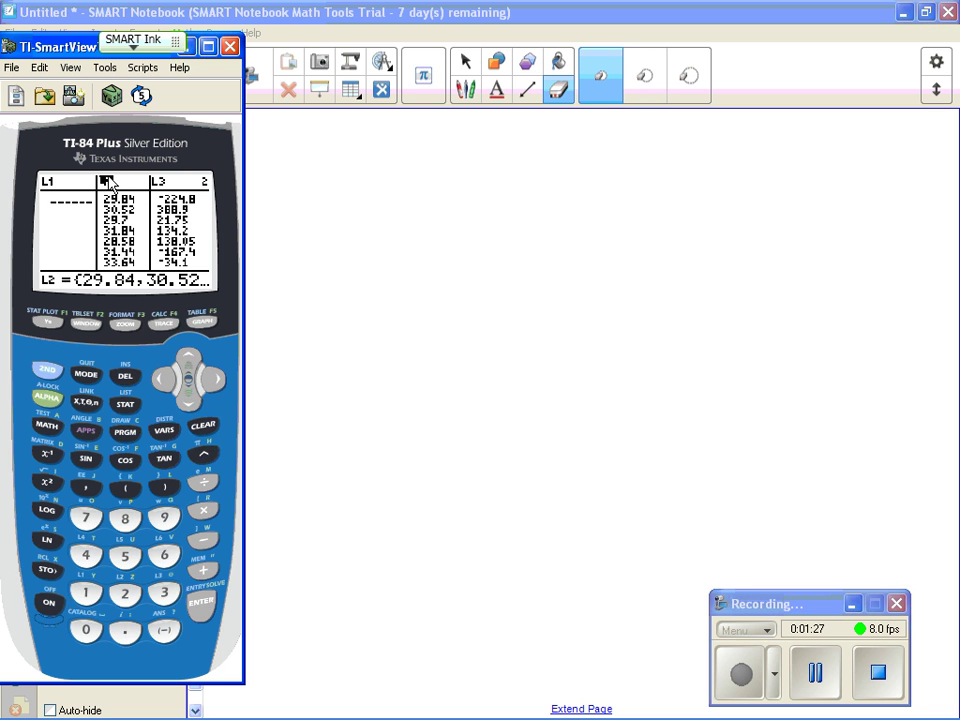
{"action": "left_click", "coordinate": [203, 605]}
{"action": "left_click", "coordinate": [204, 426]}
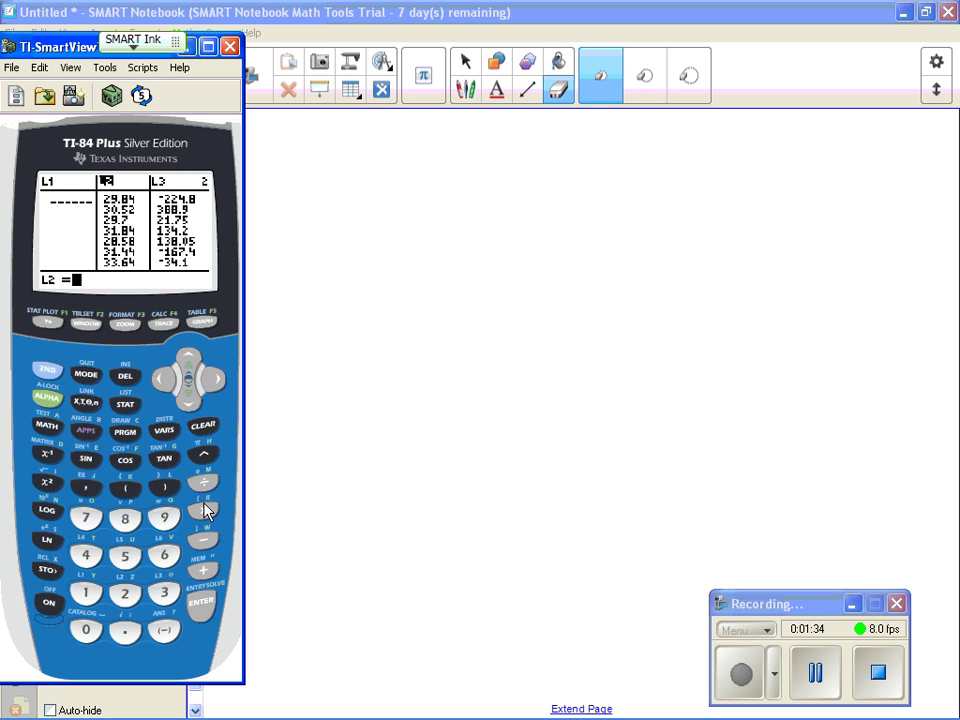
{"action": "left_click", "coordinate": [203, 607]}
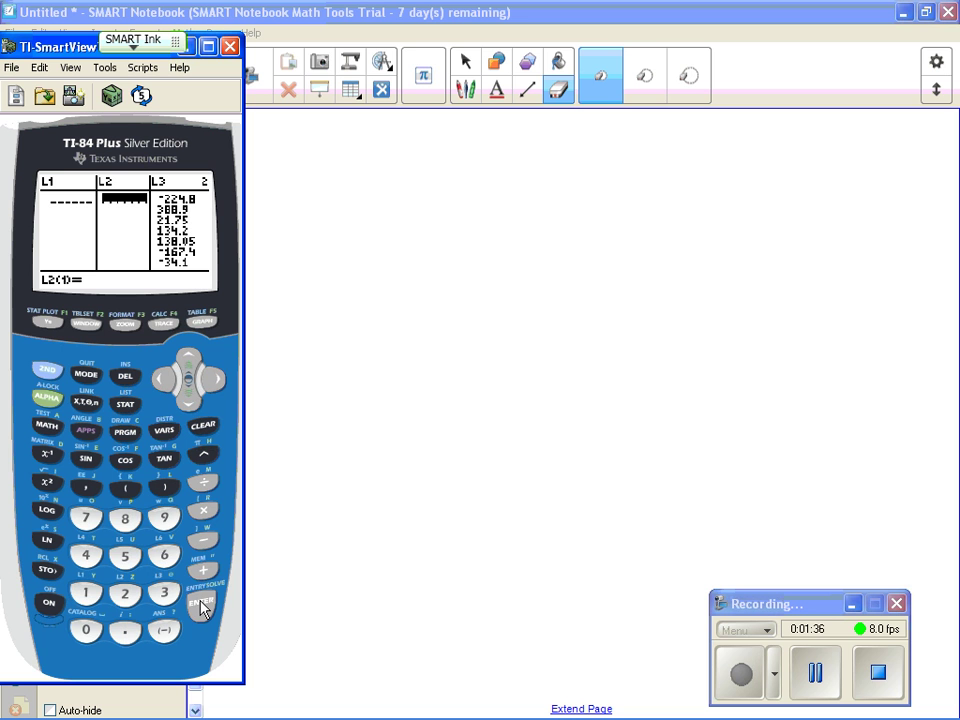
- Insert a new blank list column before L1 using 2ND INS
{"action": "left_click", "coordinate": [166, 382]}
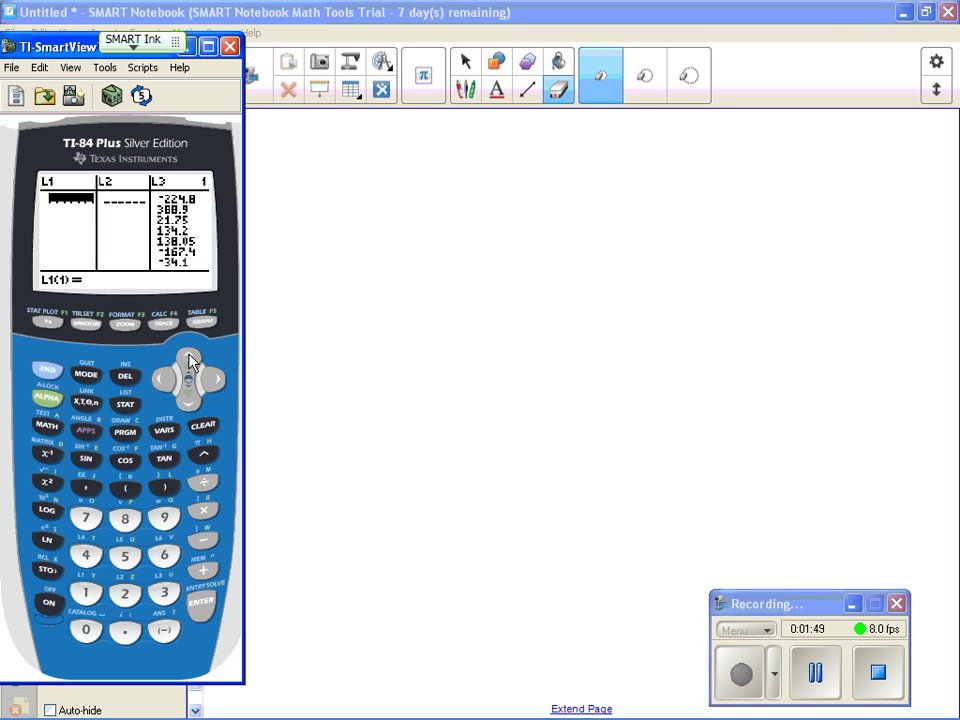
{"action": "left_click", "coordinate": [190, 362]}
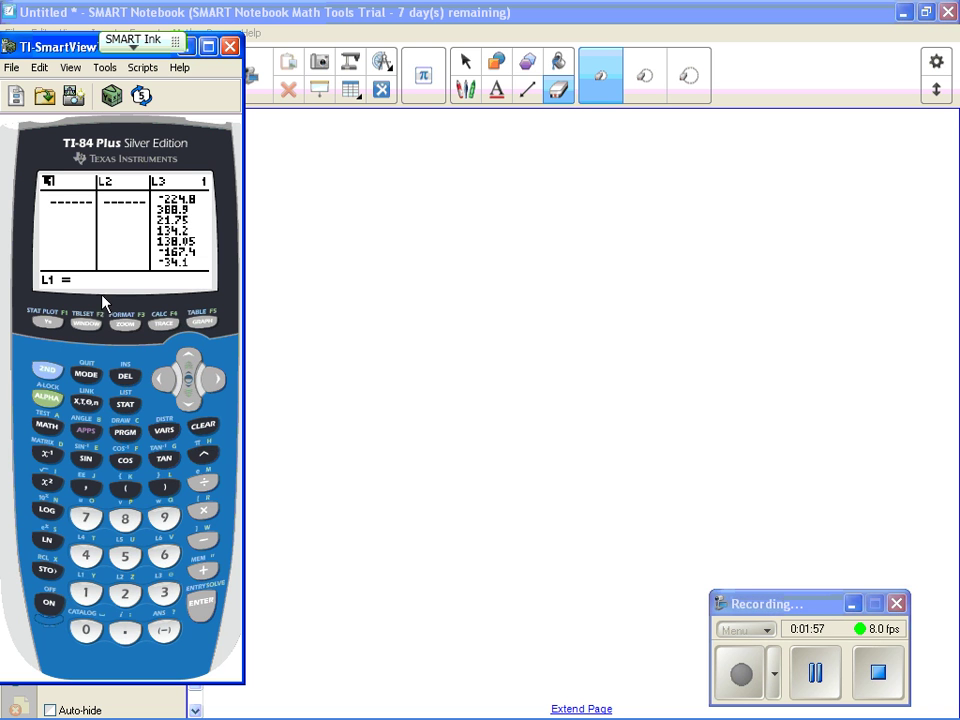
{"action": "left_click", "coordinate": [47, 374]}
{"action": "left_click", "coordinate": [125, 378]}
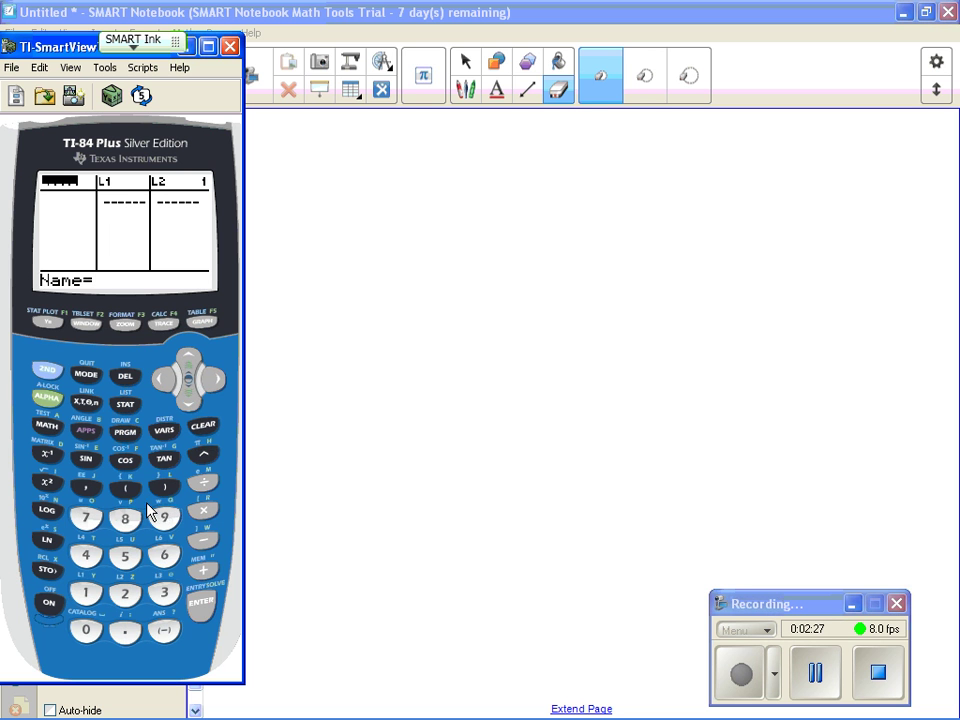
- Name the inserted list HEIGH and start clearing its stored values
{"action": "left_click", "coordinate": [205, 457]}
{"action": "left_click", "coordinate": [86, 462]}
{"action": "left_click", "coordinate": [47, 485]}
{"action": "left_click", "coordinate": [164, 458]}
{"action": "left_click", "coordinate": [205, 456]}
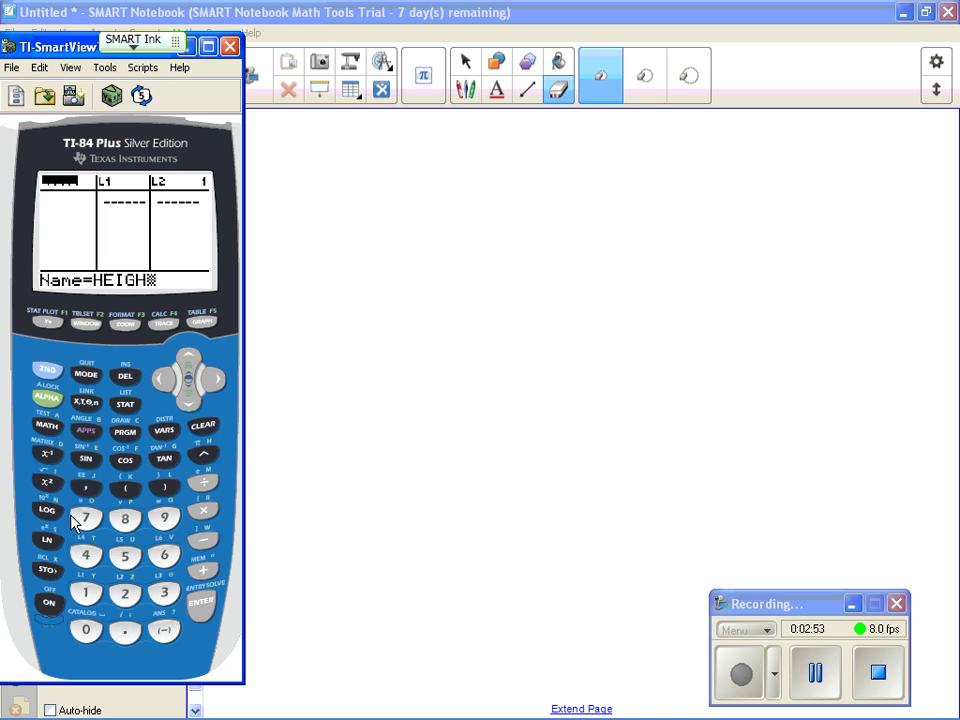
{"action": "left_click", "coordinate": [203, 604]}
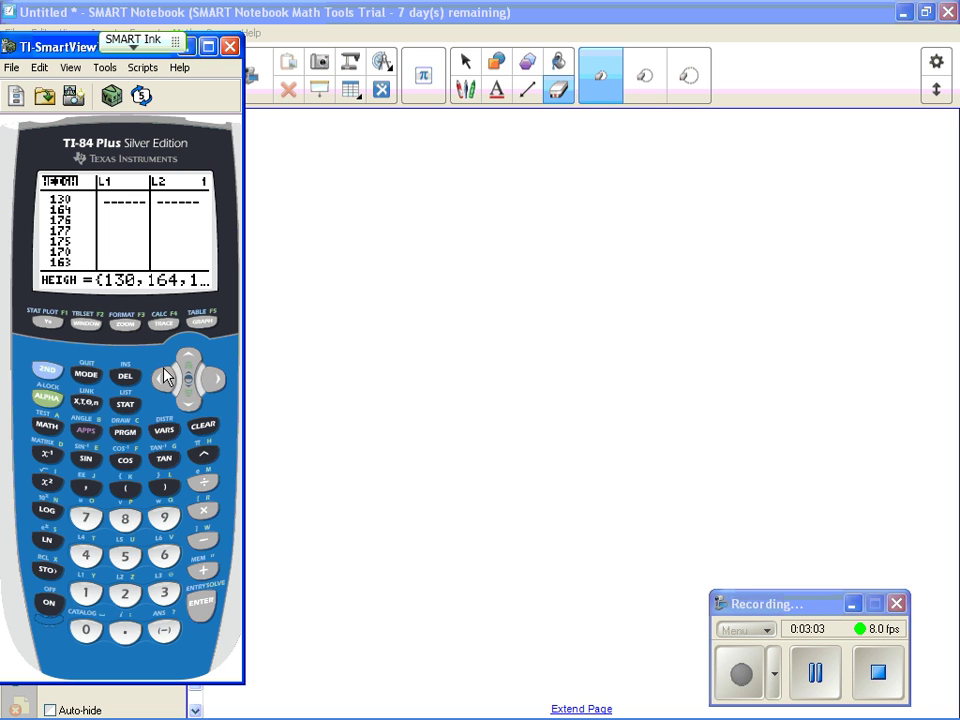
{"action": "key", "text": "Escape"}
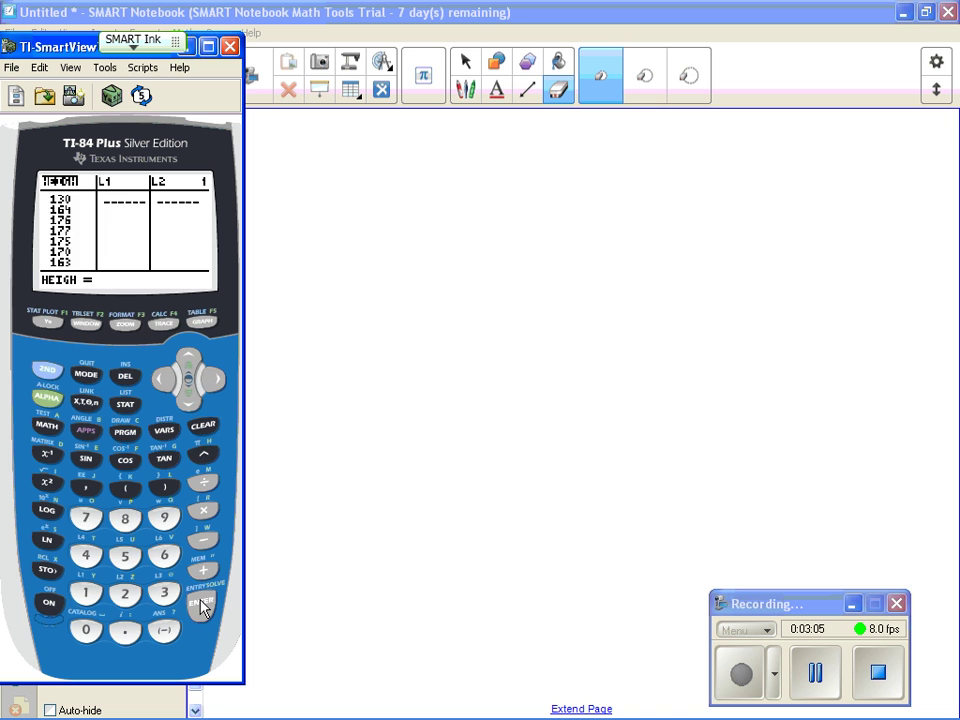
- Empty HEIGH and enter heights 16, 165, 174, 156, 165, 166, 176, 184, 169
{"action": "left_click", "coordinate": [201, 606]}
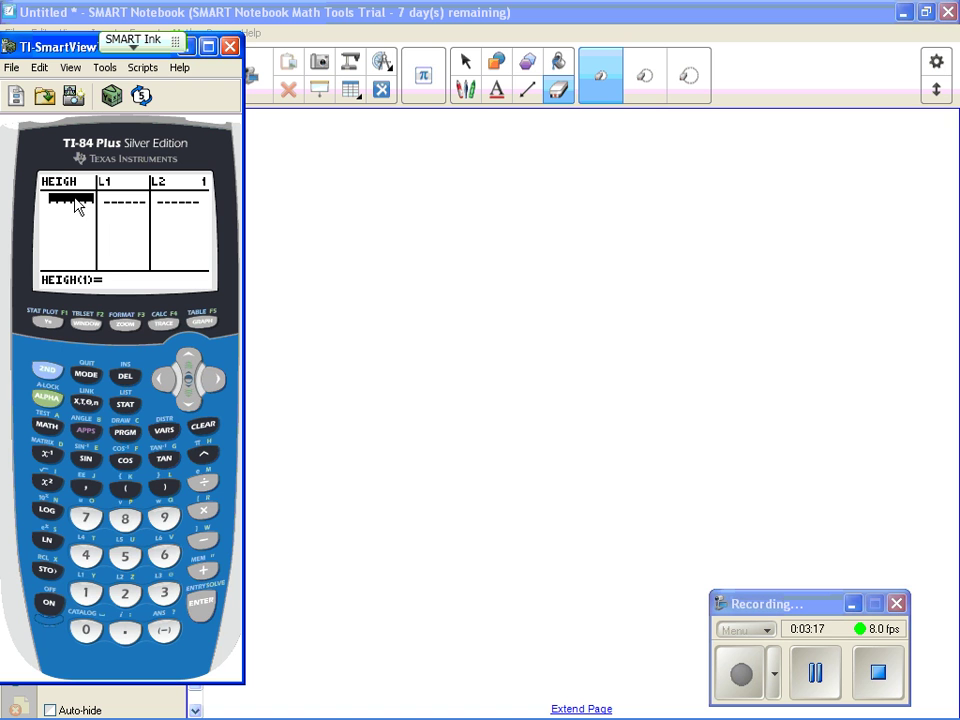
{"action": "type", "text": "16"}
{"action": "key", "text": "Return"}
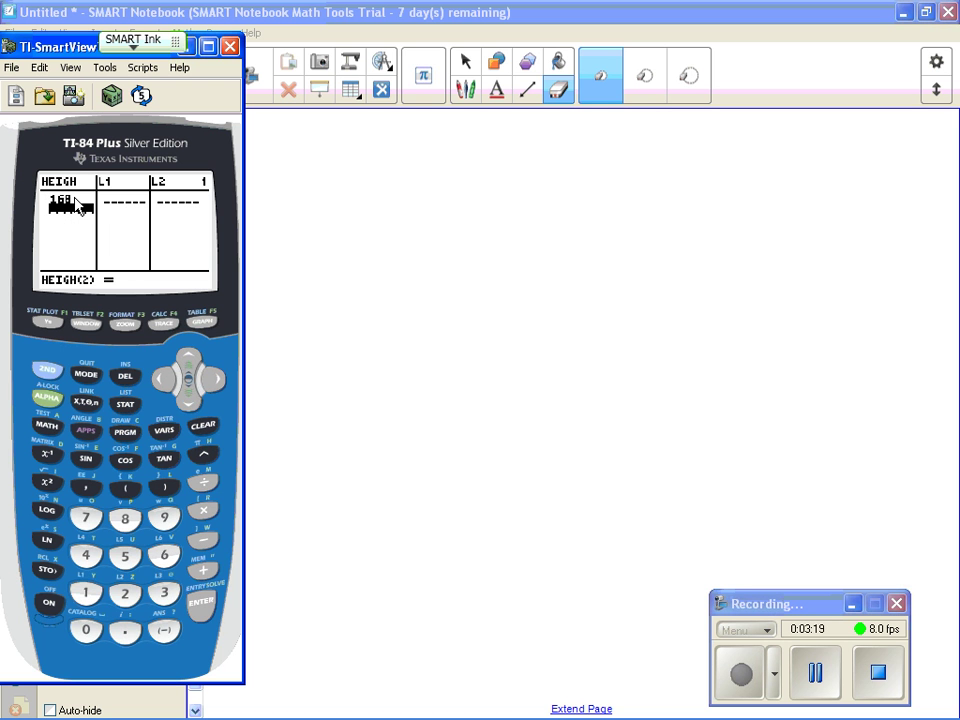
{"action": "type", "text": "165"}
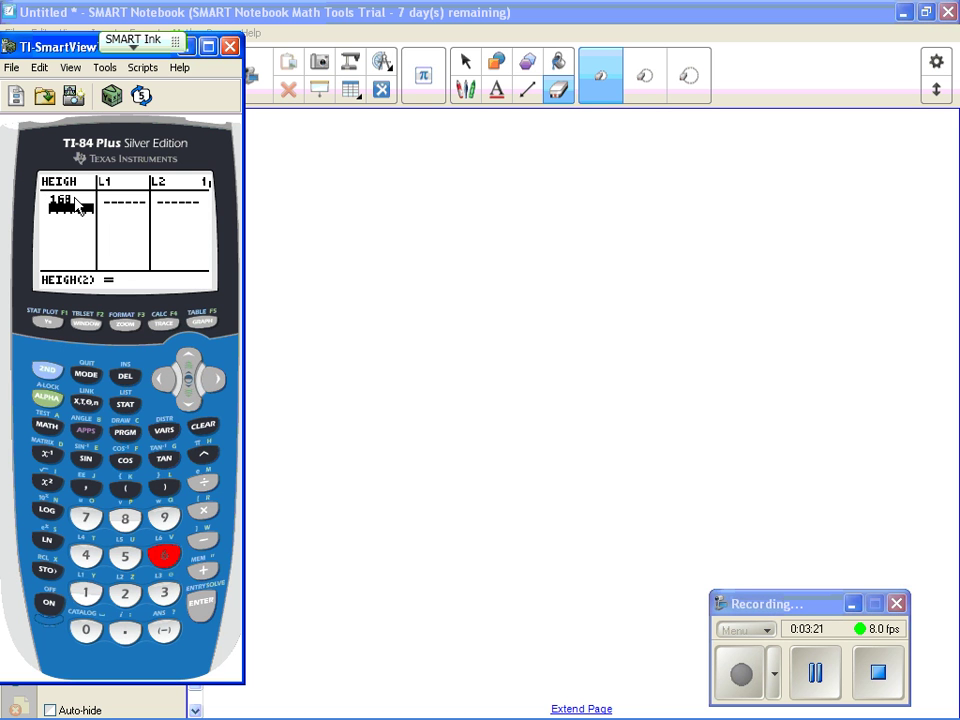
{"action": "key", "text": "Return"}
{"action": "type", "text": "174"}
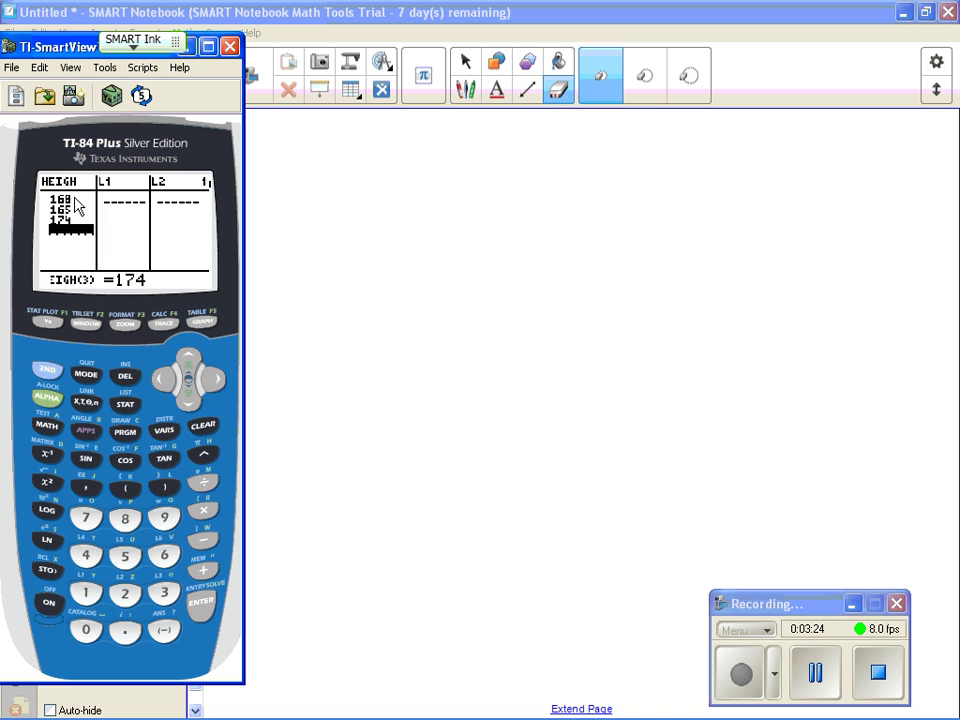
{"action": "key", "text": "Return"}
{"action": "type", "text": "156"}
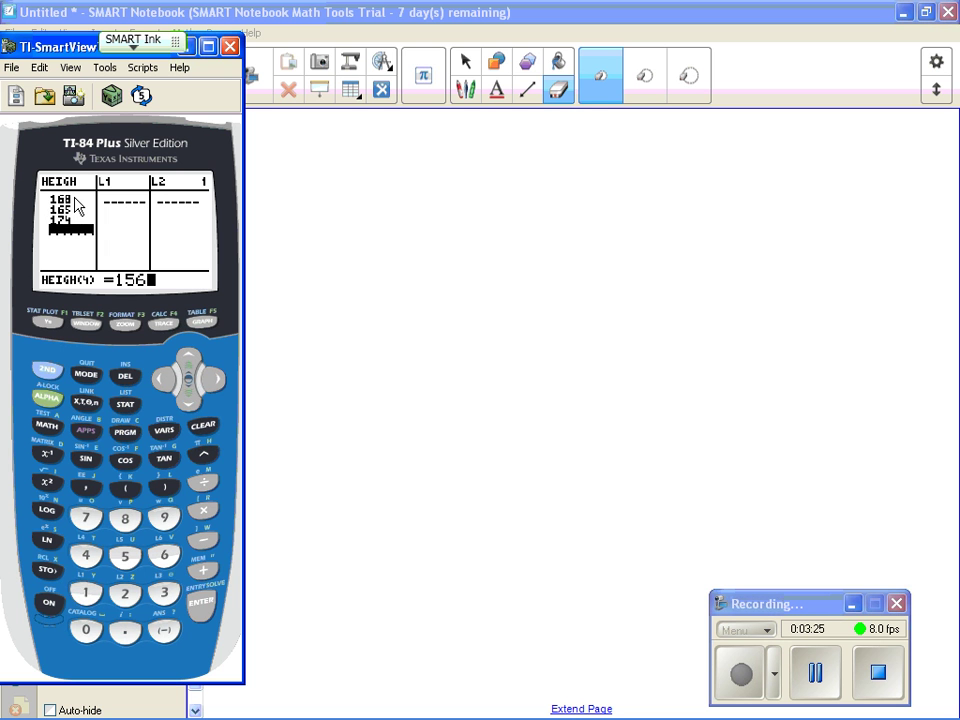
{"action": "key", "text": "Return"}
{"action": "type", "text": "165"}
{"action": "key", "text": "Return"}
{"action": "type", "text": "1"}
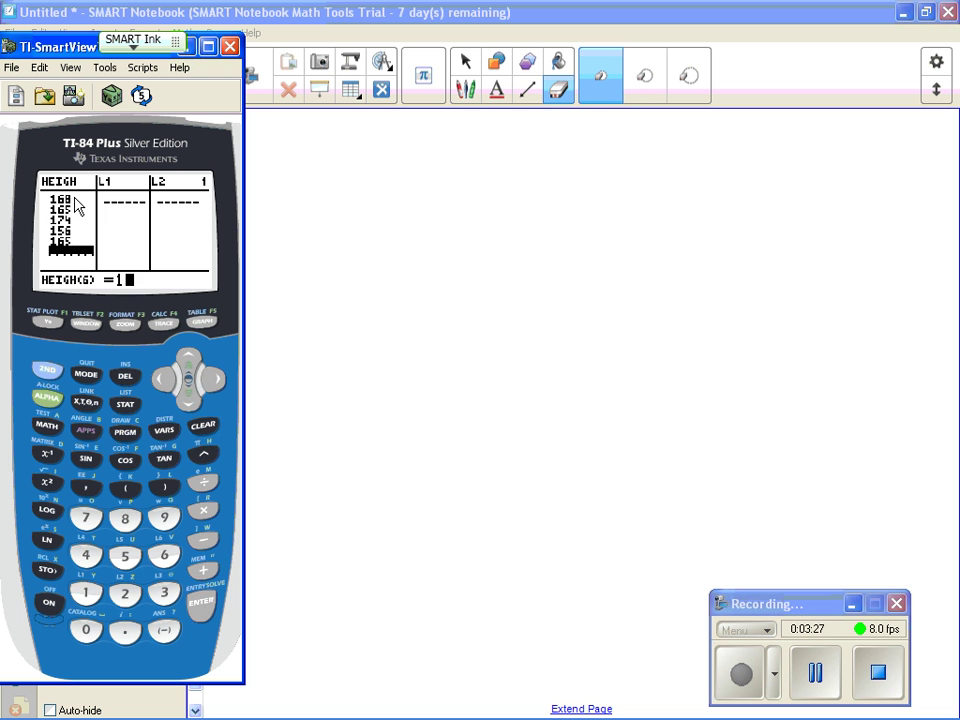
{"action": "type", "text": "66"}
{"action": "key", "text": "Return"}
{"action": "type", "text": "17"}
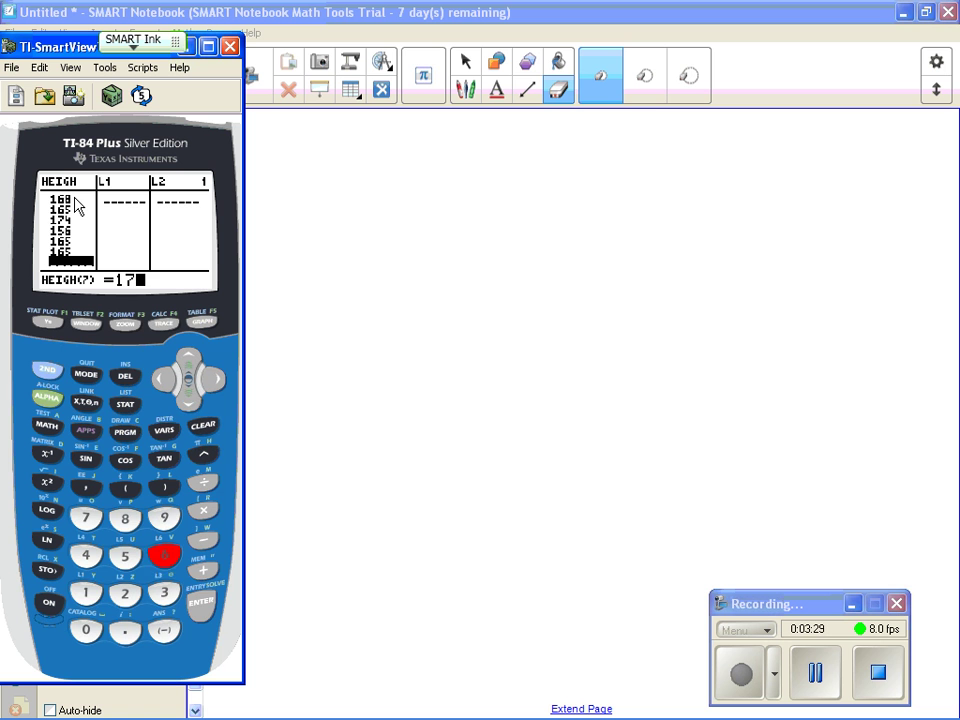
{"action": "type", "text": "6"}
{"action": "key", "text": "Return"}
{"action": "type", "text": "18"}
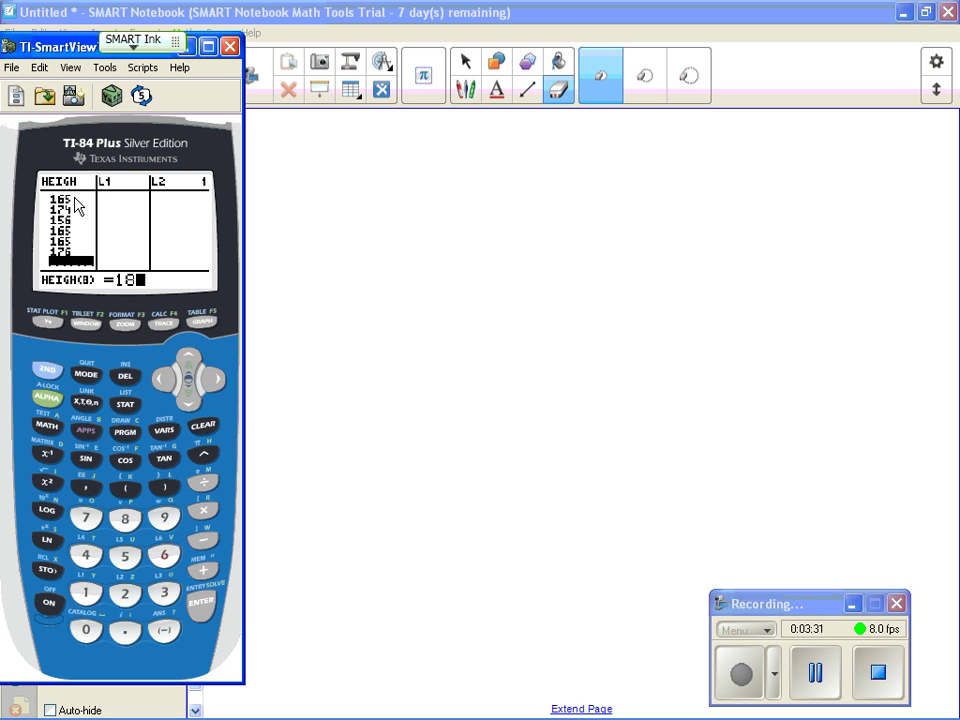
{"action": "type", "text": "4"}
{"action": "key", "text": "Return"}
{"action": "type", "text": "169"}
{"action": "key", "text": "Return"}
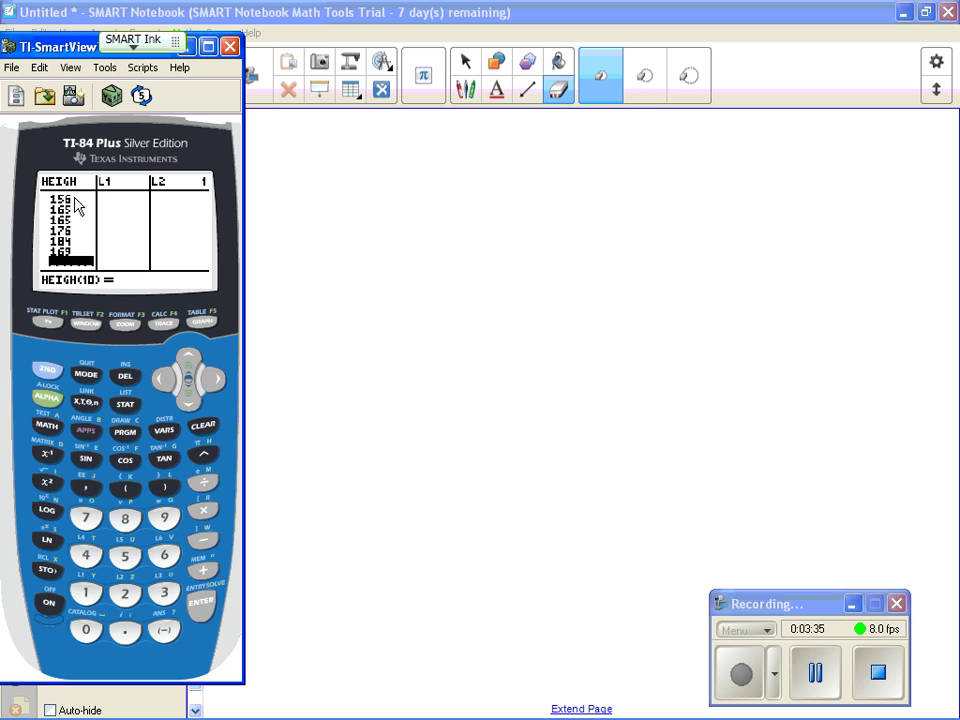
- Enter the remaining heights 166, 172, 161, 174, 164, 168, 170, 185 and 156
{"action": "type", "text": "166"}
{"action": "key", "text": "Return"}
{"action": "type", "text": "1"}
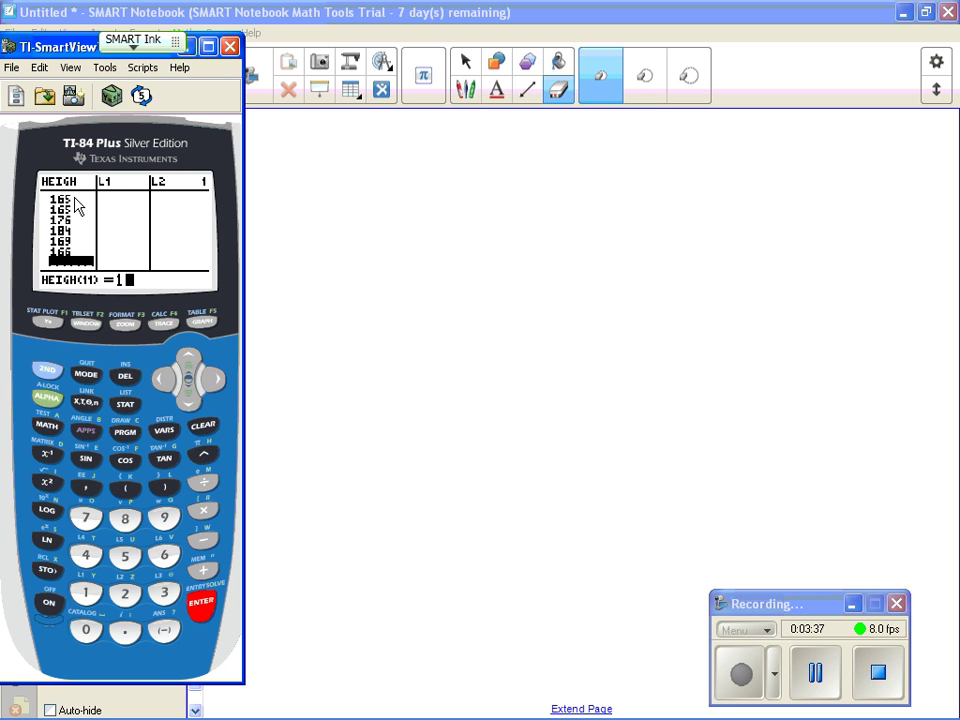
{"action": "type", "text": "72"}
{"action": "key", "text": "Return"}
{"action": "type", "text": "161"}
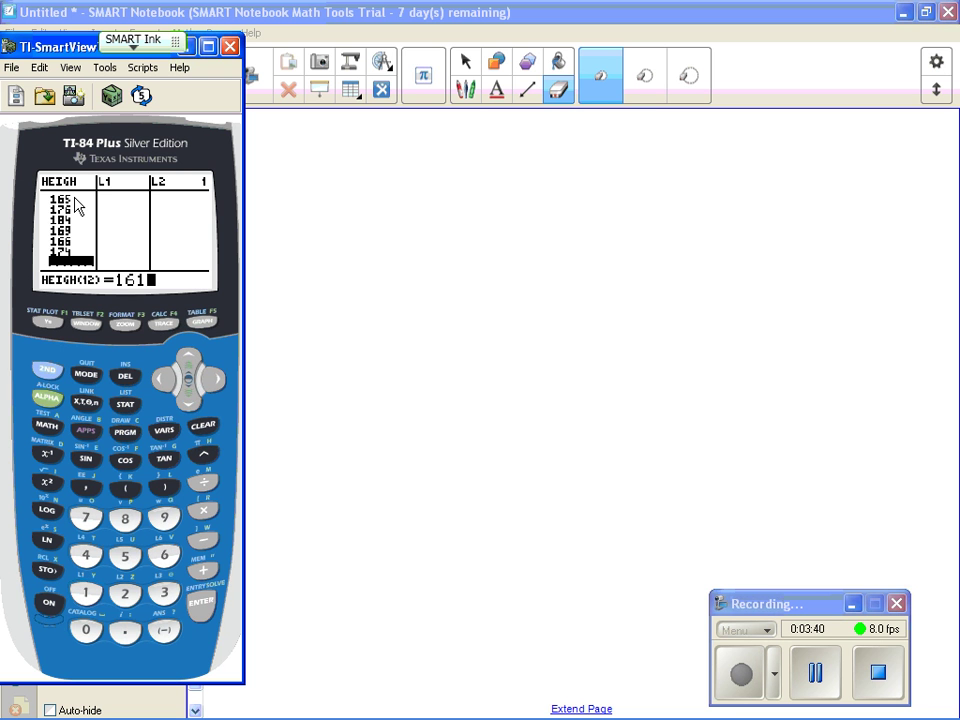
{"action": "key", "text": "Return"}
{"action": "type", "text": "174"}
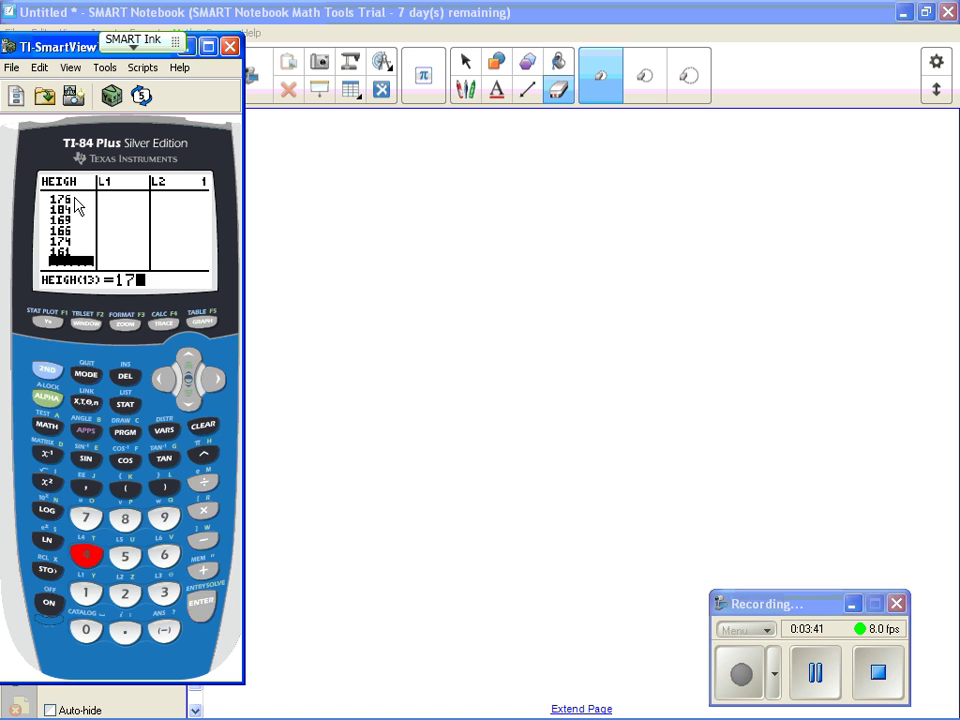
{"action": "key", "text": "Return"}
{"action": "type", "text": "164"}
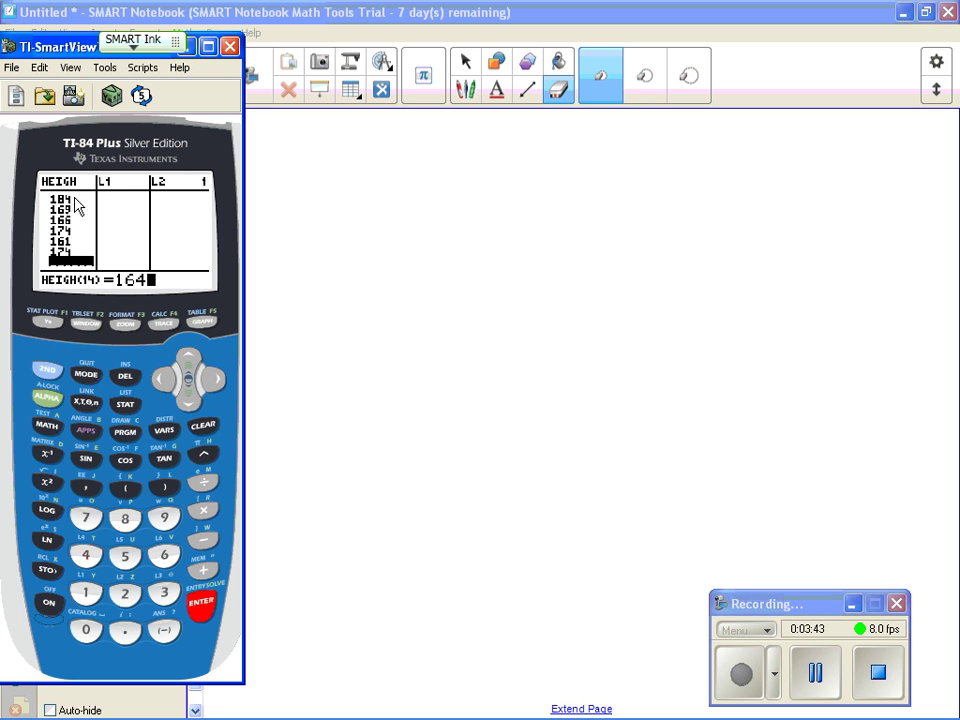
{"action": "key", "text": "Return"}
{"action": "type", "text": "168"}
{"action": "key", "text": "Return"}
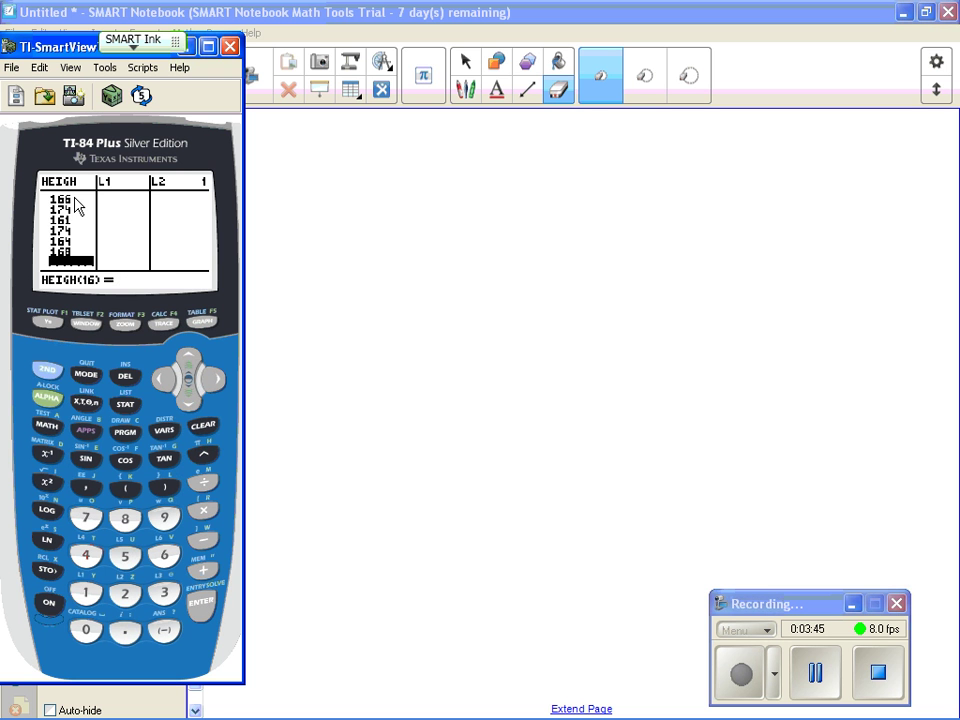
{"action": "type", "text": "170"}
{"action": "key", "text": "Return"}
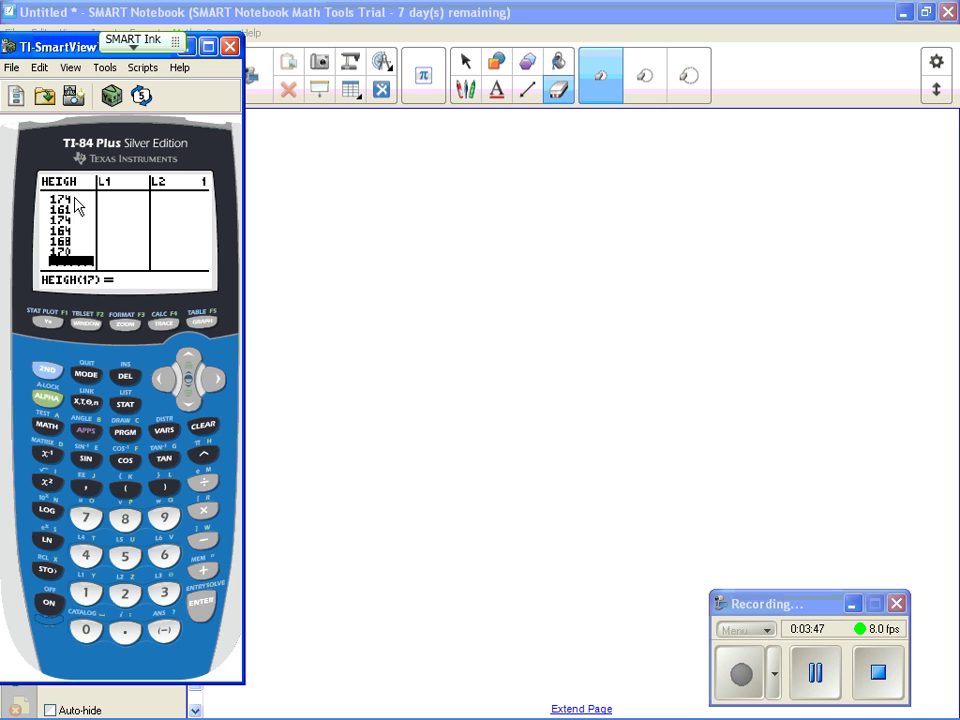
{"action": "type", "text": "185"}
{"action": "key", "text": "Return"}
{"action": "type", "text": "15"}
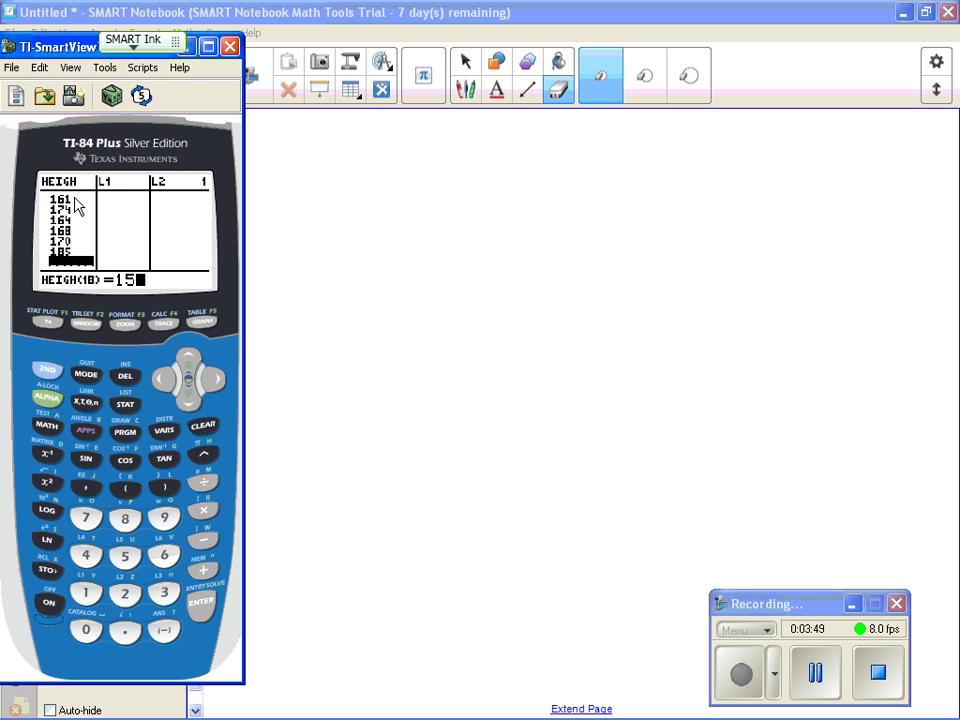
{"action": "type", "text": "6"}
{"action": "key", "text": "Return"}
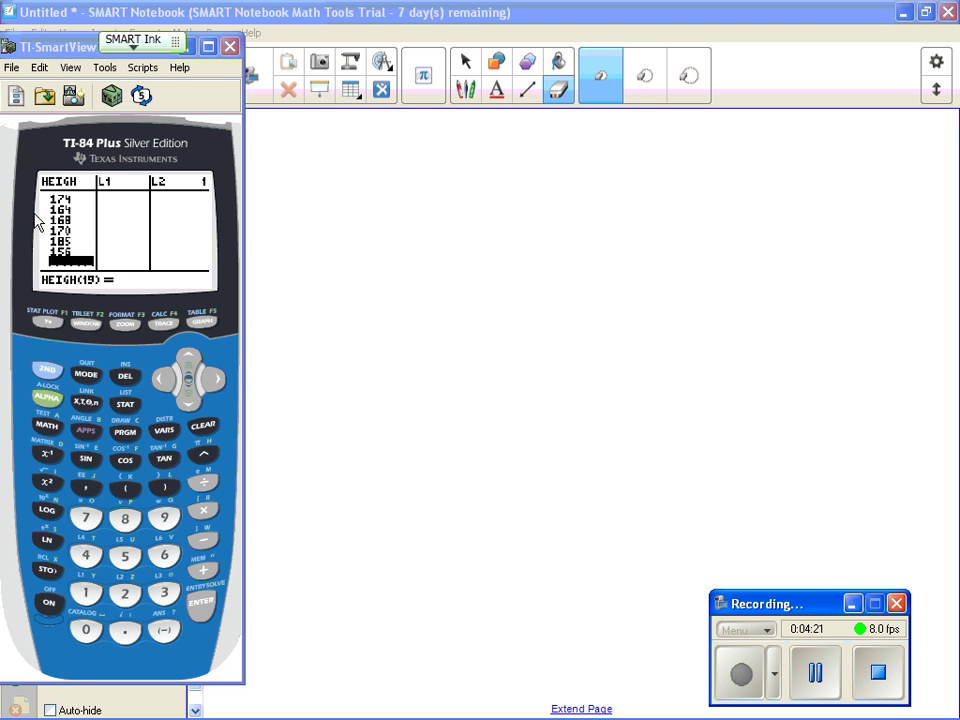
- Quit the list editor to the home screen and clear it
{"action": "left_click", "coordinate": [56, 377]}
{"action": "left_click", "coordinate": [85, 376]}
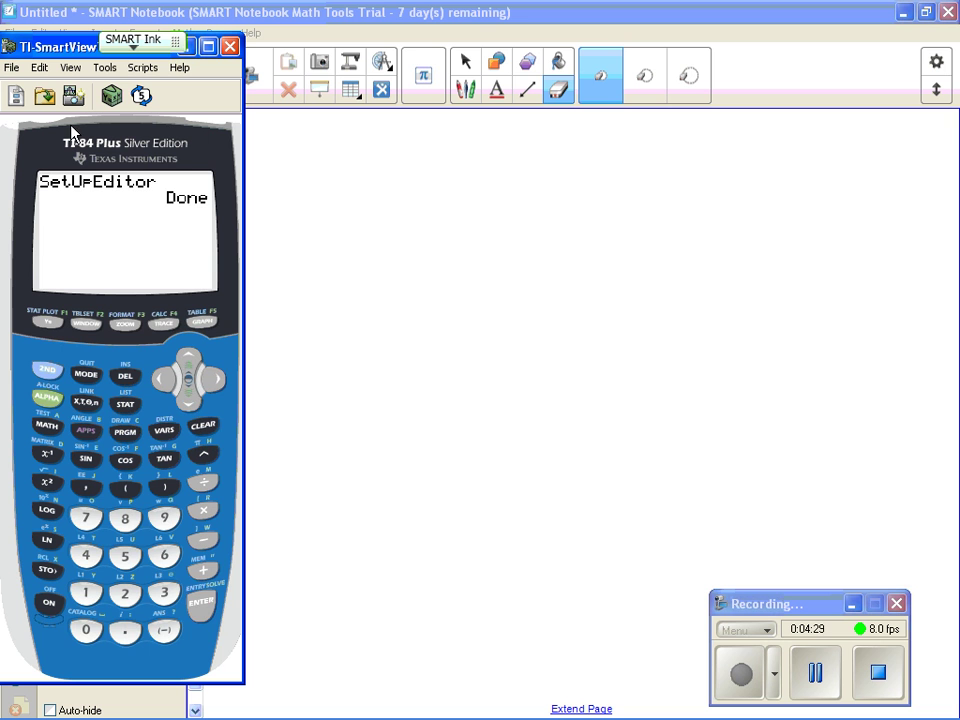
{"action": "left_click", "coordinate": [205, 428]}
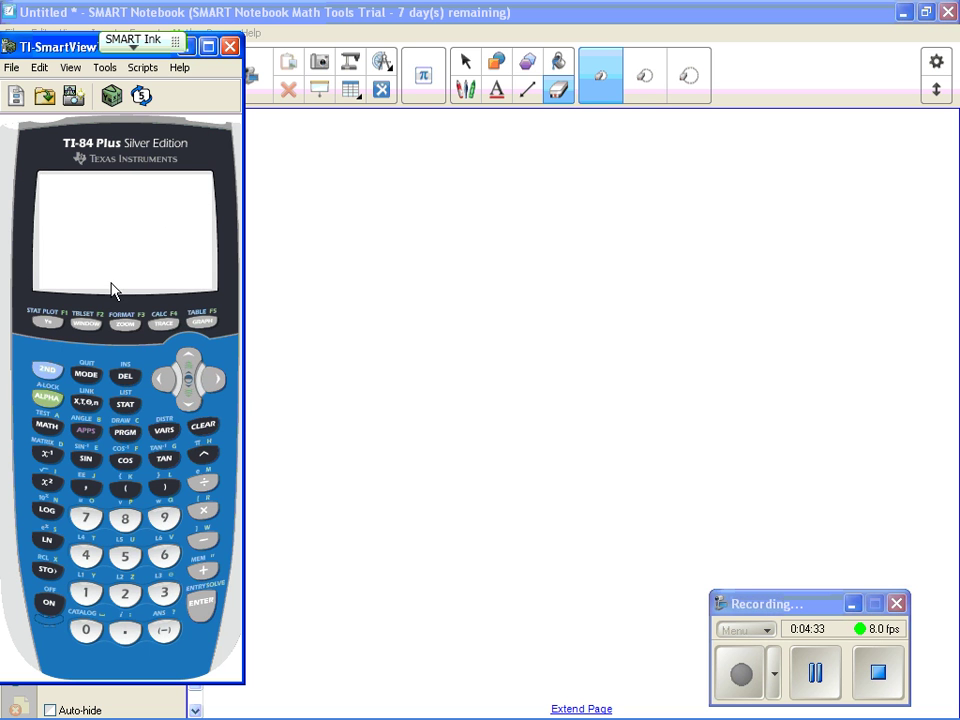
- Go from the Y= editor's Y1 line to the STAT PLOTS menu
{"action": "left_click", "coordinate": [48, 323]}
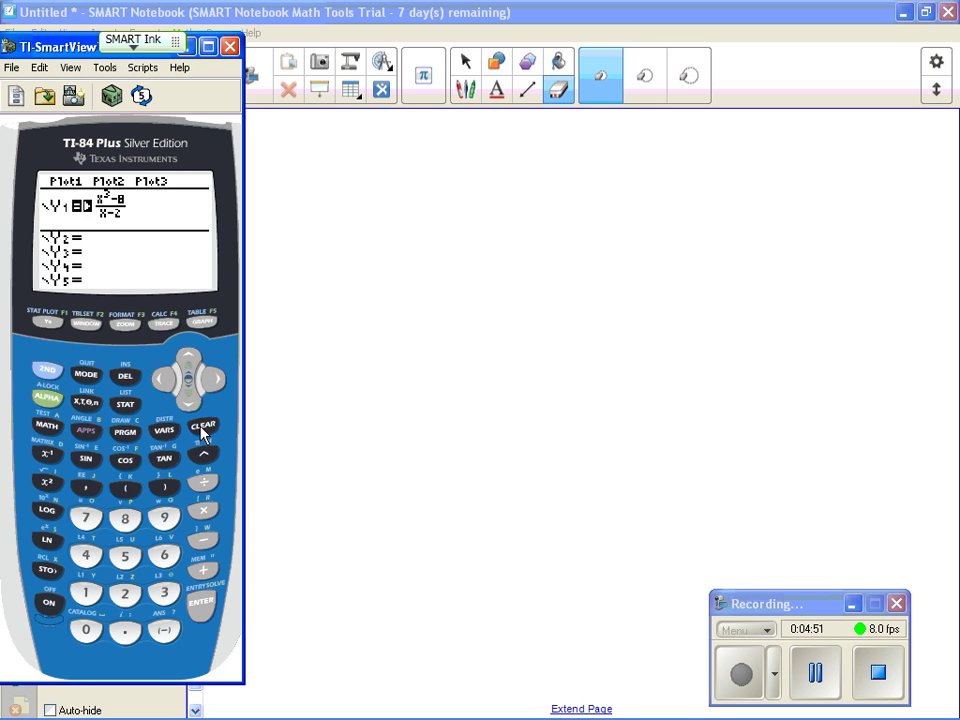
{"action": "left_click", "coordinate": [168, 390]}
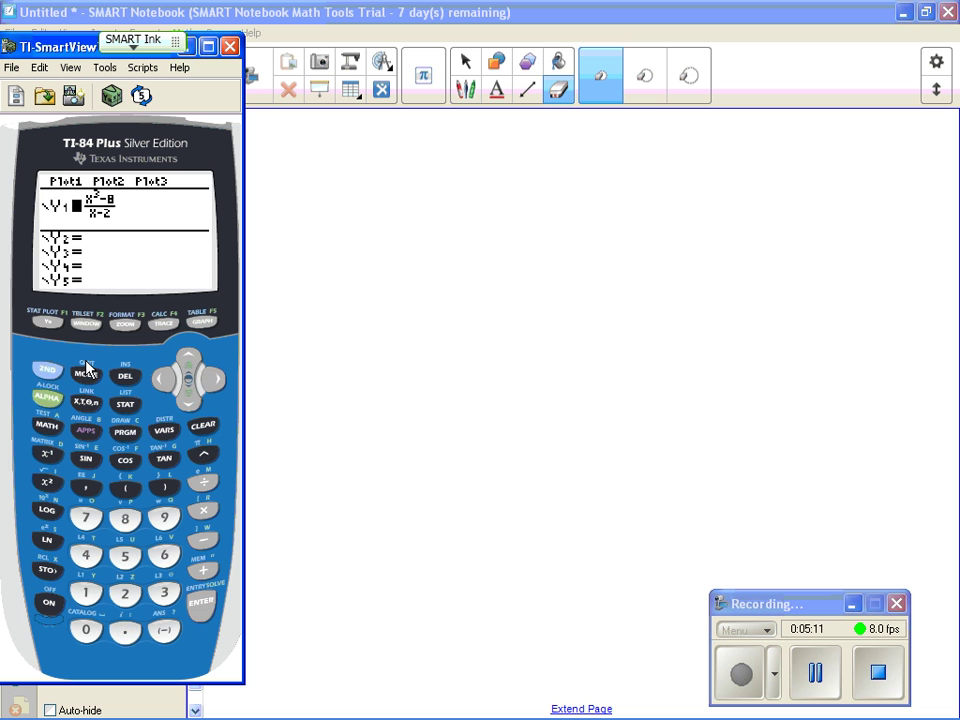
{"action": "left_click", "coordinate": [55, 378]}
{"action": "left_click", "coordinate": [48, 324]}
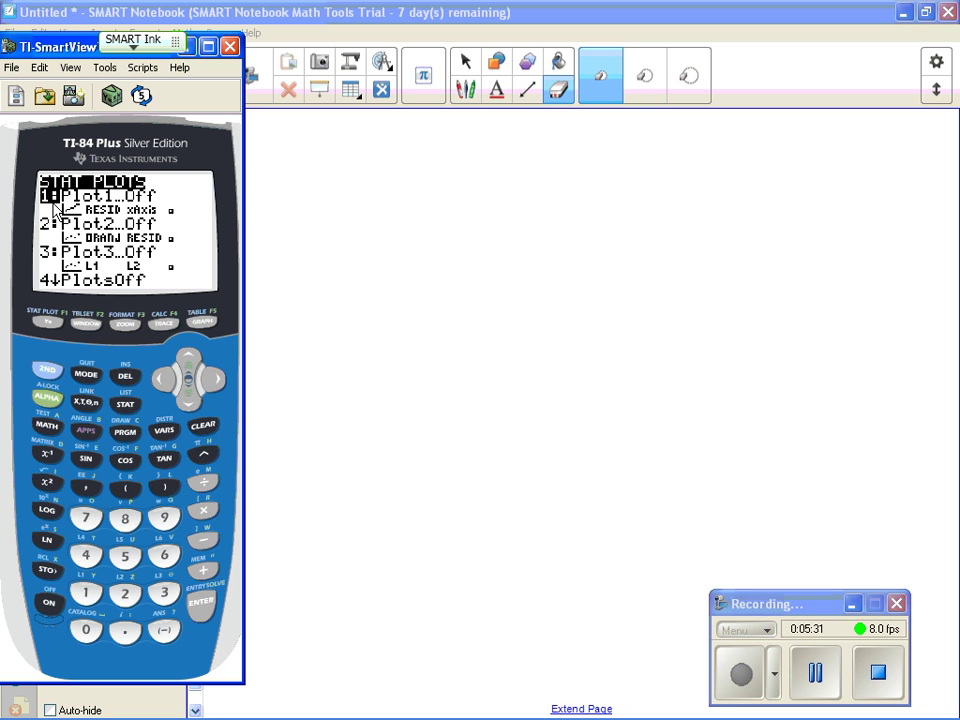
- Turn Plot1 on and set its type to histogram
{"action": "left_click", "coordinate": [203, 605]}
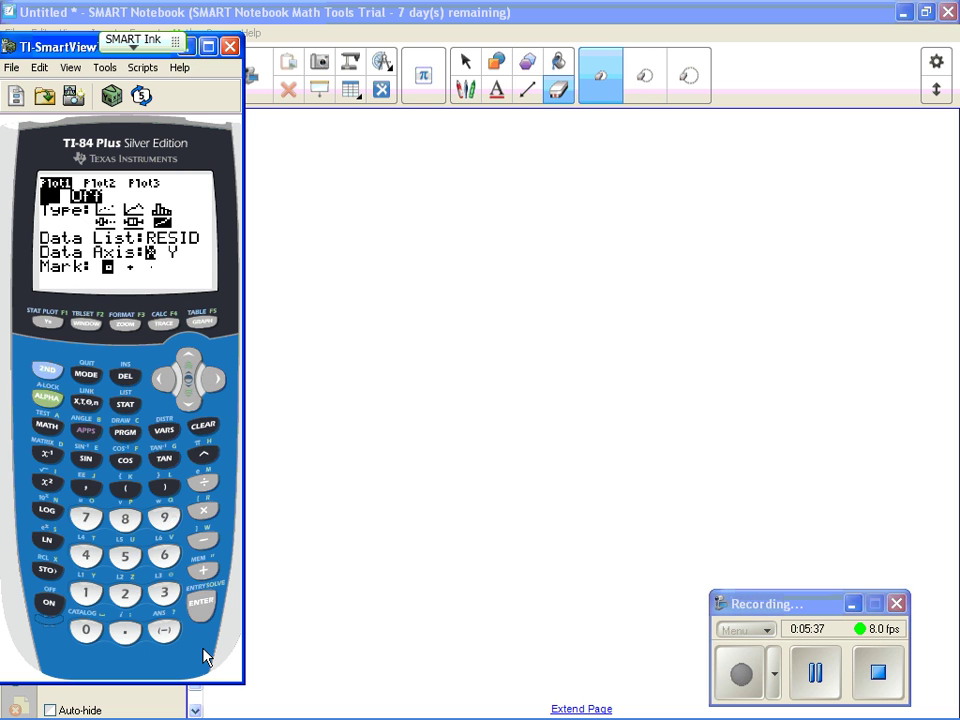
{"action": "left_click", "coordinate": [201, 606]}
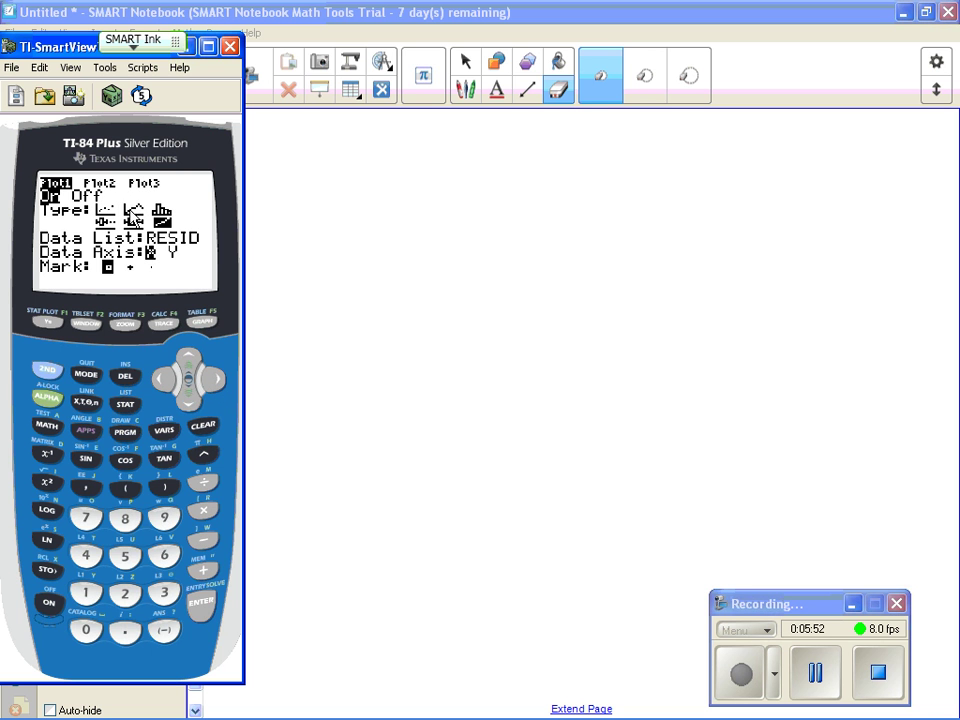
{"action": "left_click", "coordinate": [213, 384]}
{"action": "left_click", "coordinate": [203, 605]}
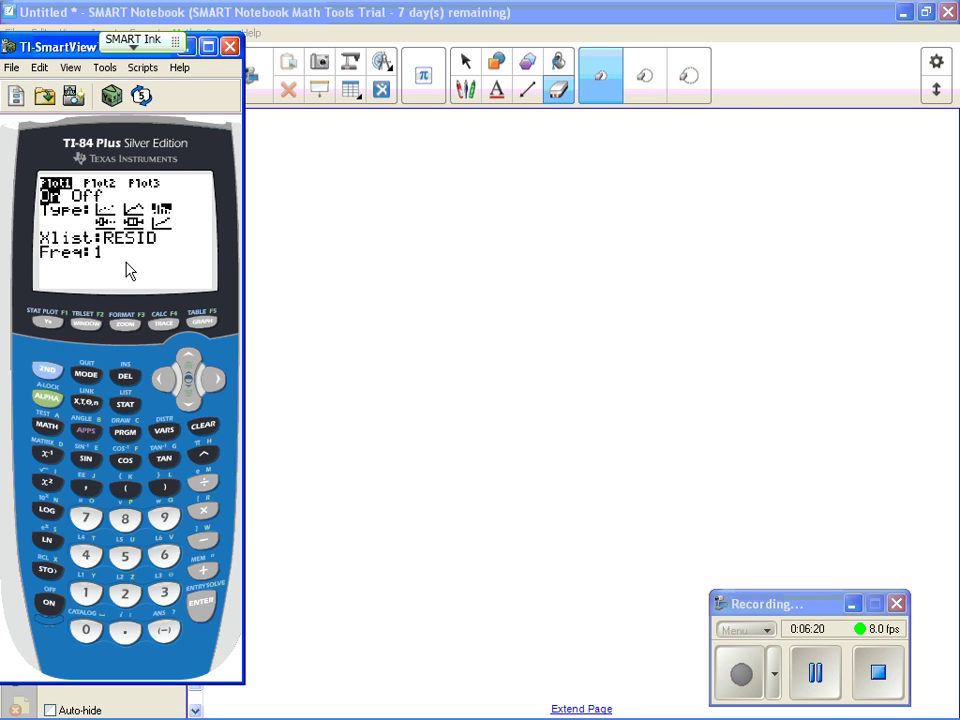
{"action": "left_click", "coordinate": [48, 372]}
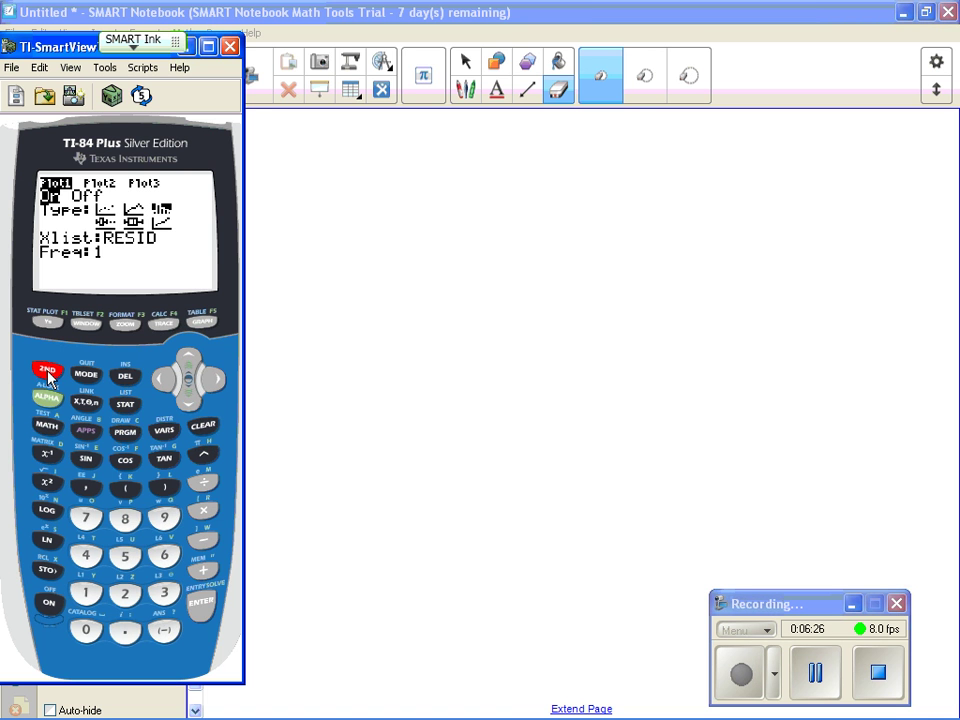
- Pick HEIGH from the LIST NAMES menu as Plot1's Xlist, keeping Freq 1
{"action": "left_click", "coordinate": [125, 405]}
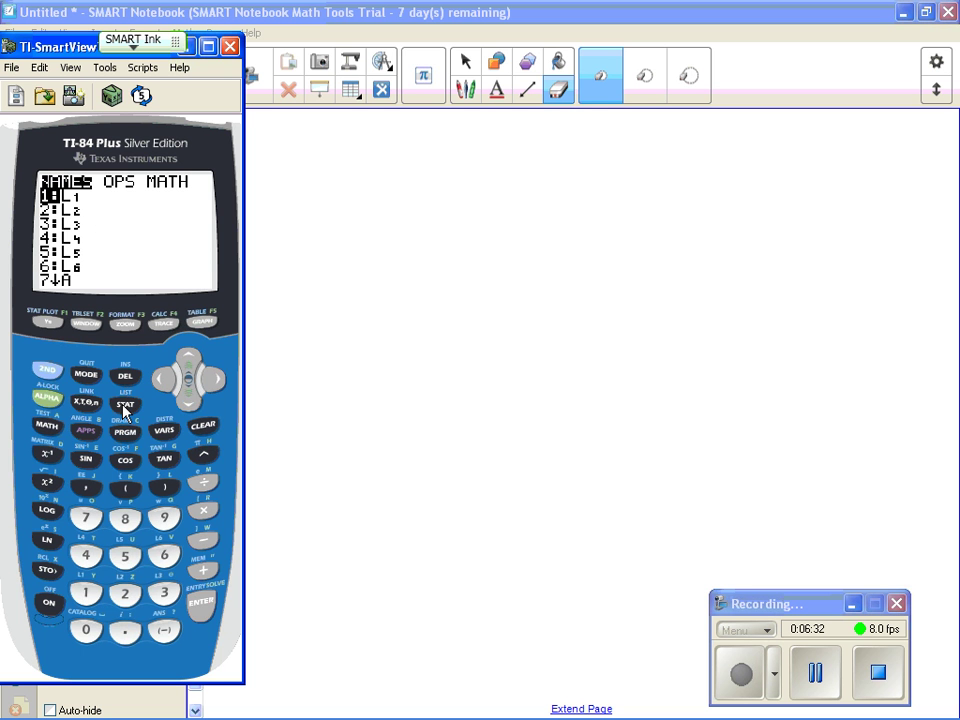
{"action": "left_click", "coordinate": [194, 404]}
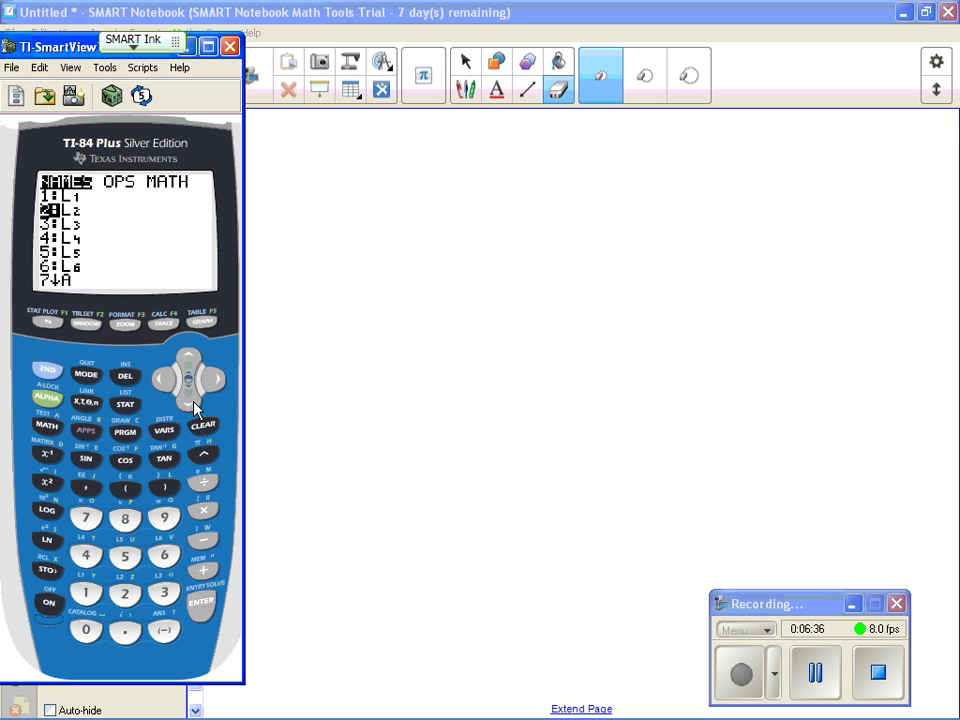
{"action": "left_click", "coordinate": [194, 404]}
{"action": "left_click", "coordinate": [194, 404]}
{"action": "left_click", "coordinate": [194, 404]}
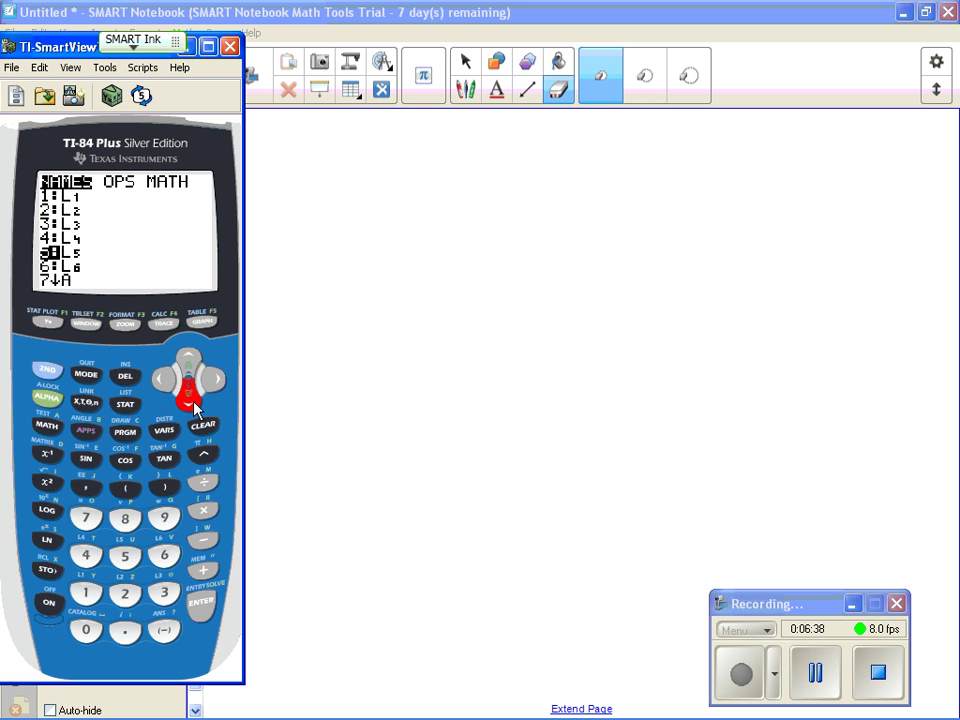
{"action": "left_click", "coordinate": [194, 404]}
{"action": "left_click", "coordinate": [194, 404]}
{"action": "left_click", "coordinate": [195, 406]}
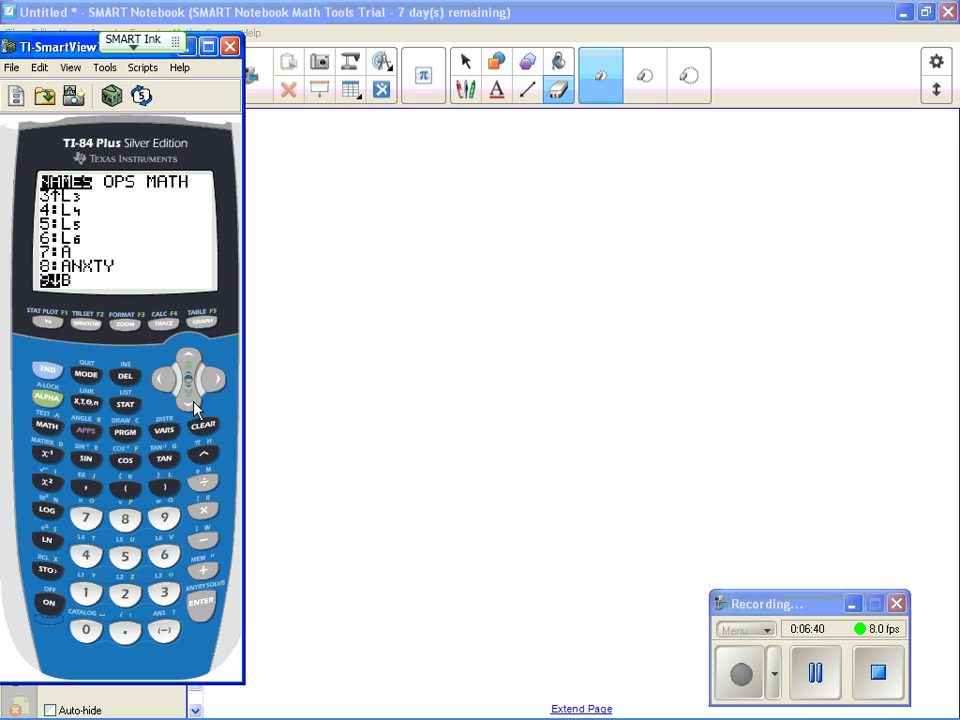
{"action": "left_click", "coordinate": [195, 406]}
{"action": "left_click", "coordinate": [195, 406]}
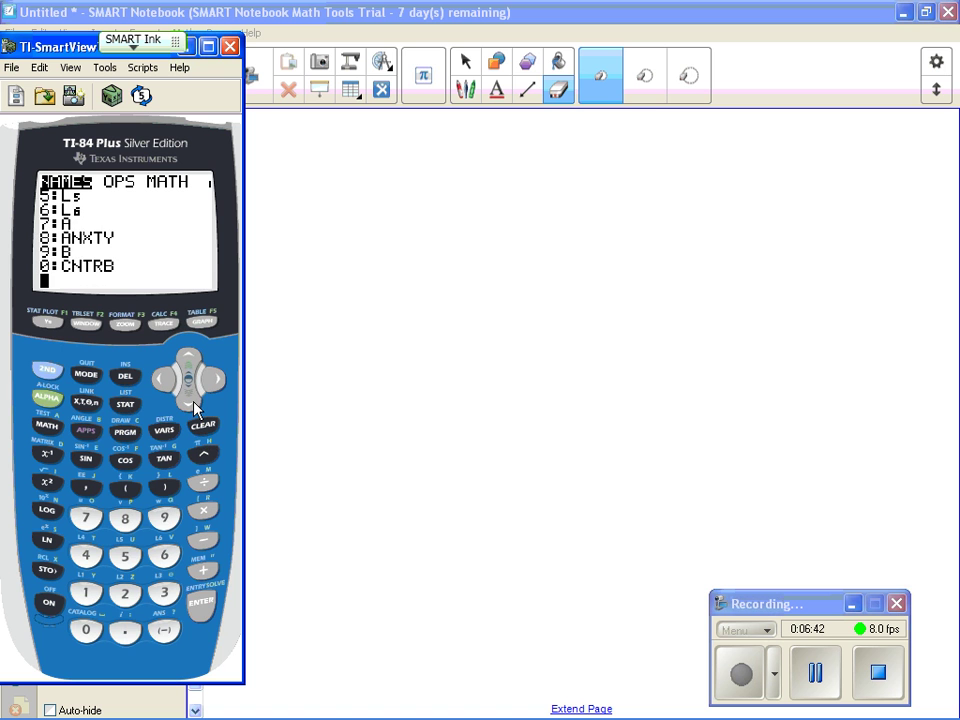
{"action": "left_click", "coordinate": [195, 406]}
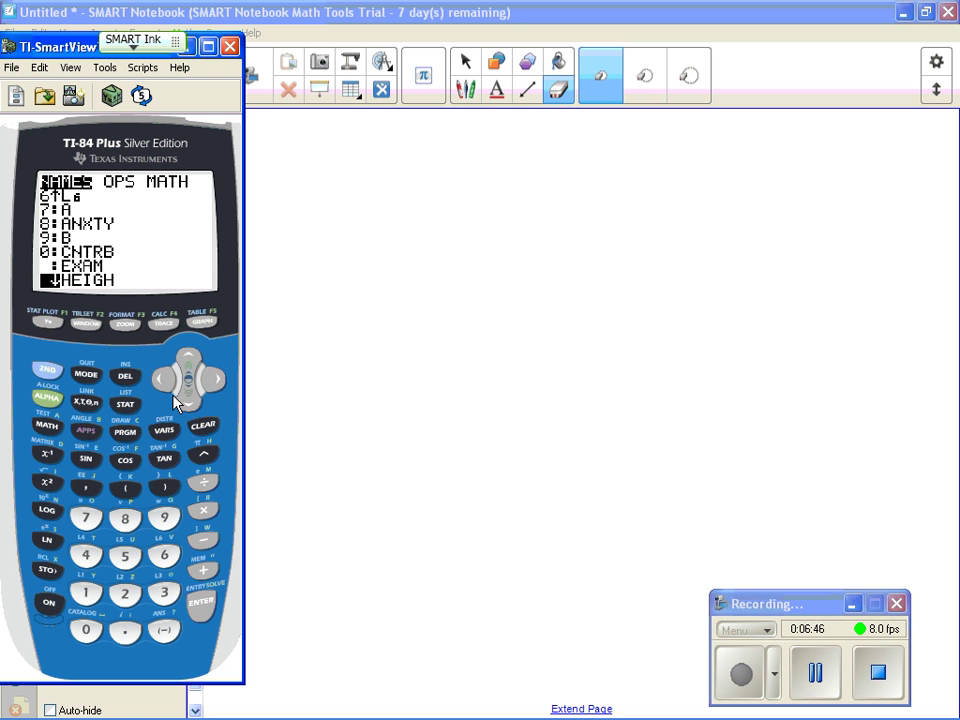
{"action": "left_click", "coordinate": [202, 605]}
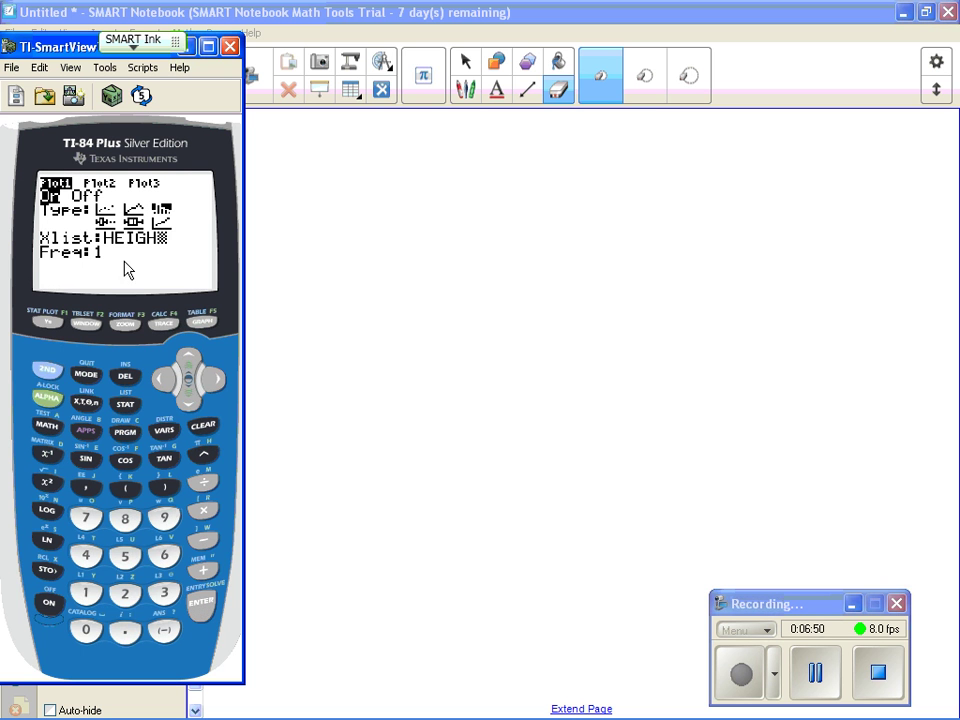
- Quit the Plot1 setup and return to the home screen
{"action": "left_click", "coordinate": [188, 404]}
{"action": "left_click", "coordinate": [124, 325]}
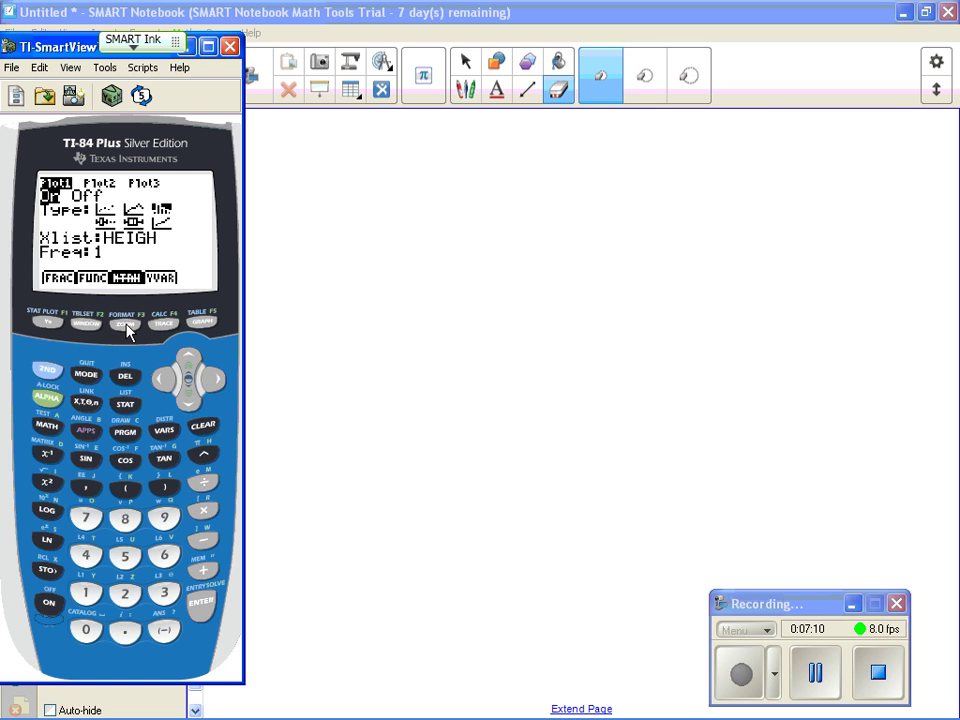
{"action": "left_click", "coordinate": [47, 374]}
{"action": "left_click", "coordinate": [86, 375]}
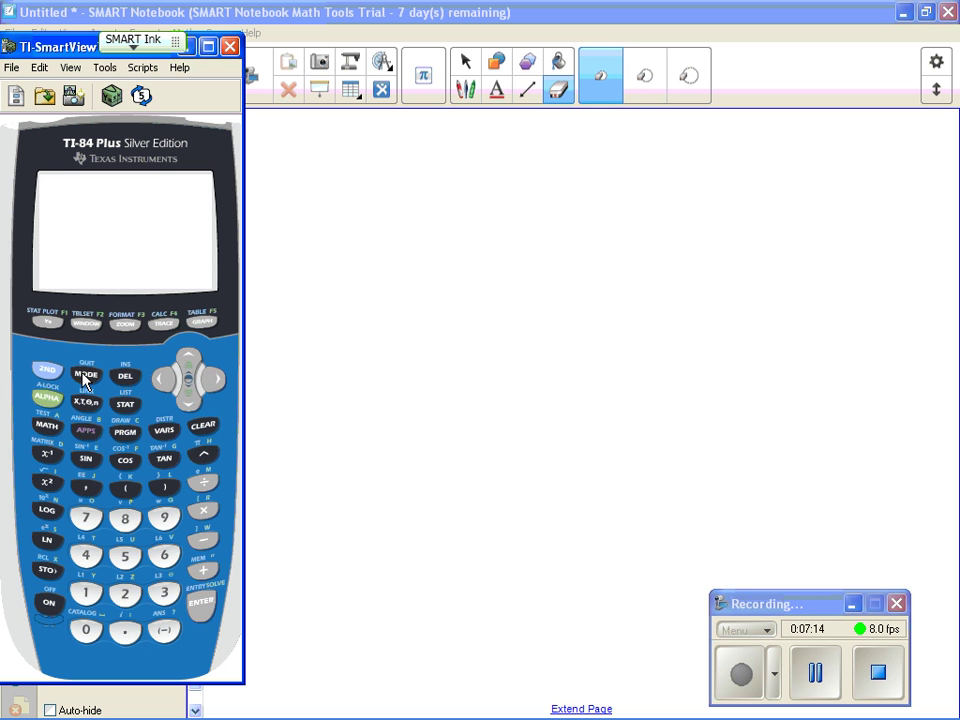
- Scroll the ZOOM menu down to 9:ZoomStat
{"action": "left_click", "coordinate": [125, 325]}
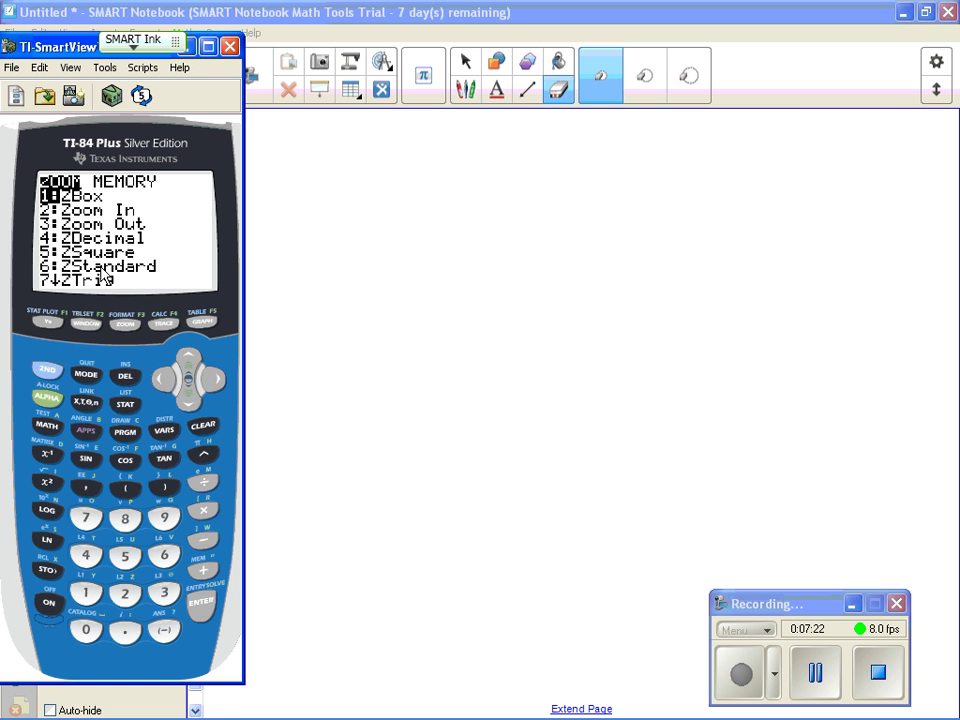
{"action": "left_click", "coordinate": [190, 405]}
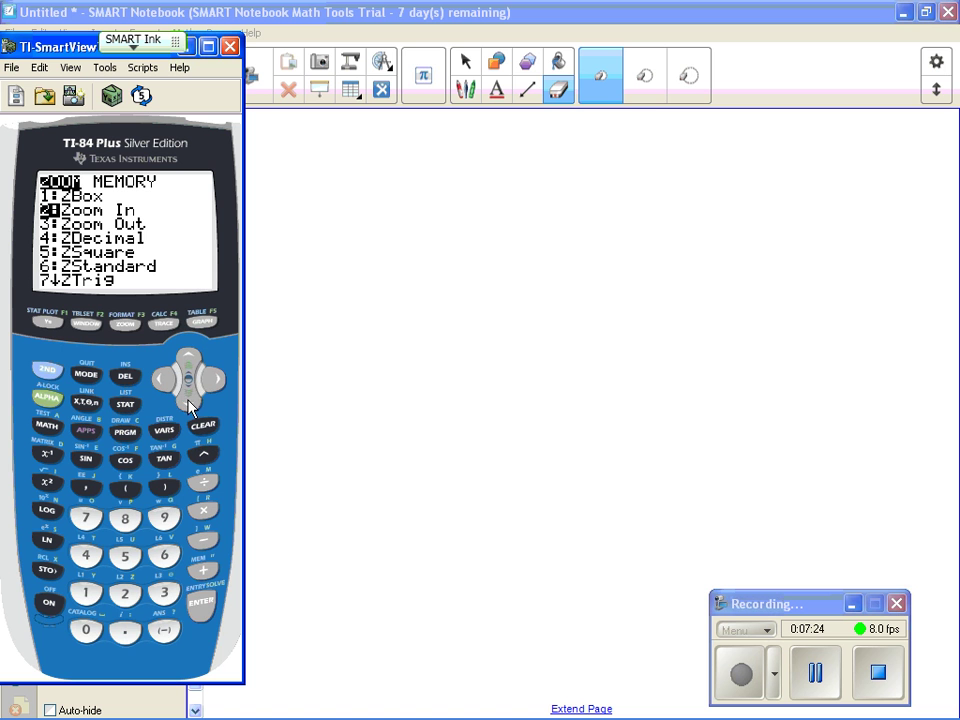
{"action": "left_click", "coordinate": [190, 405]}
{"action": "left_click", "coordinate": [190, 405]}
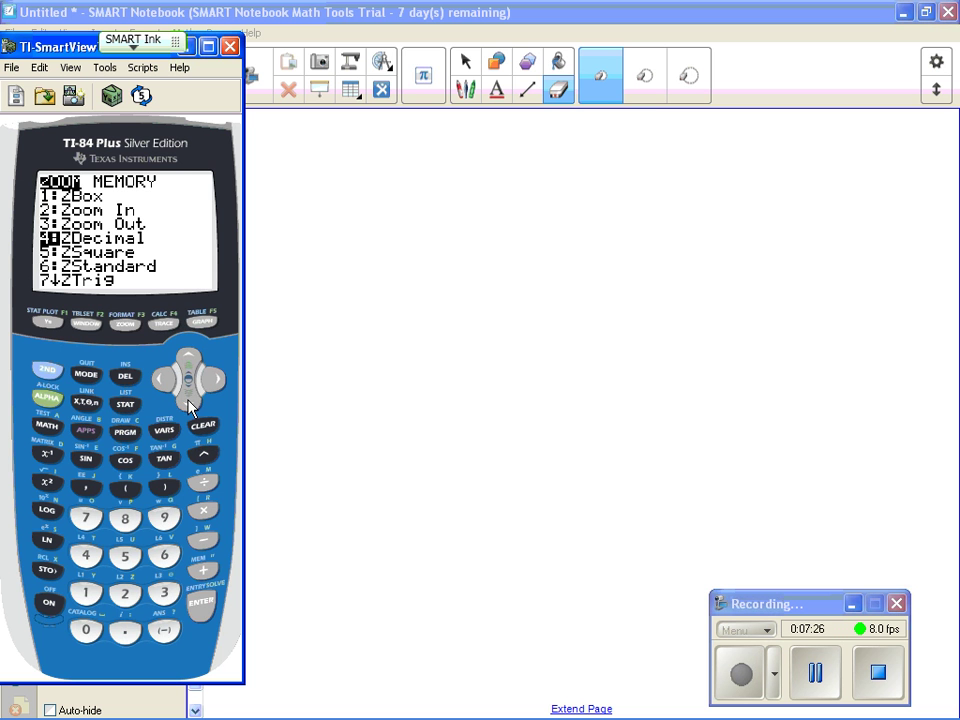
{"action": "left_click", "coordinate": [190, 405]}
{"action": "left_click", "coordinate": [190, 405]}
{"action": "left_click", "coordinate": [190, 405]}
{"action": "left_click", "coordinate": [190, 405]}
{"action": "left_click", "coordinate": [190, 405]}
{"action": "left_click", "coordinate": [190, 405]}
{"action": "left_click", "coordinate": [190, 405]}
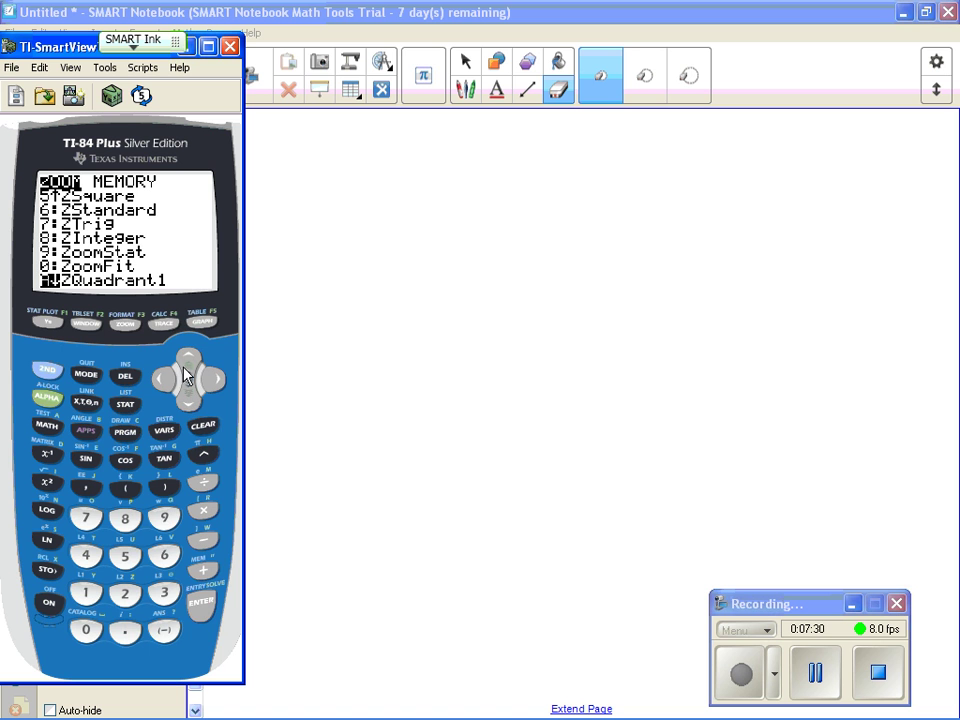
{"action": "key", "text": "Up"}
{"action": "key", "text": "Up"}
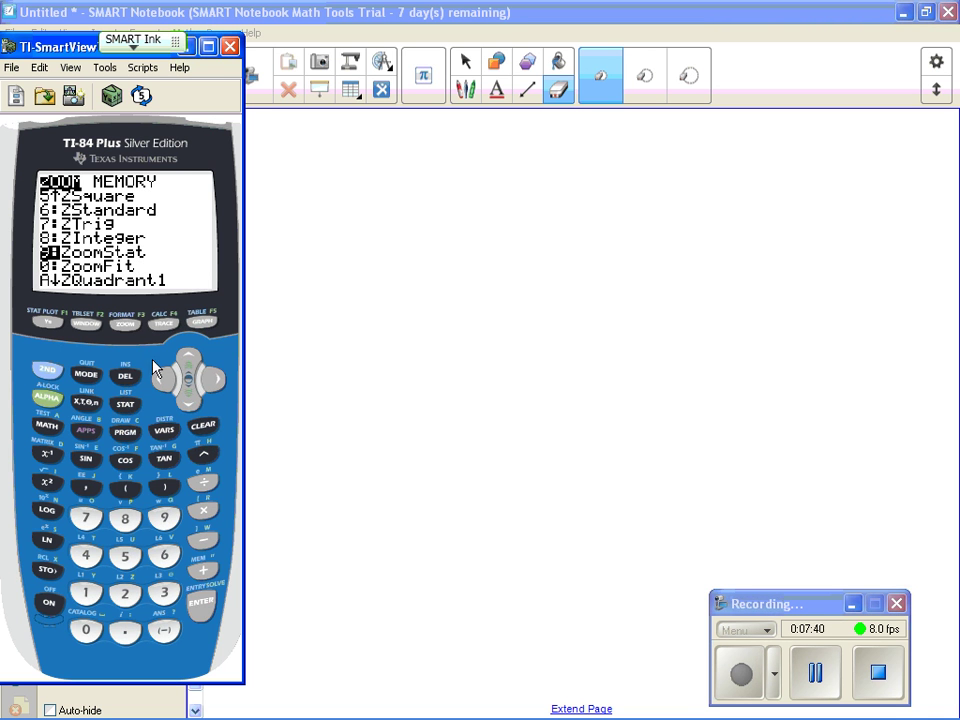
- Graph the HEIGH histogram with ZoomStat and trace the first bar's min, max and n
{"action": "left_click", "coordinate": [203, 606]}
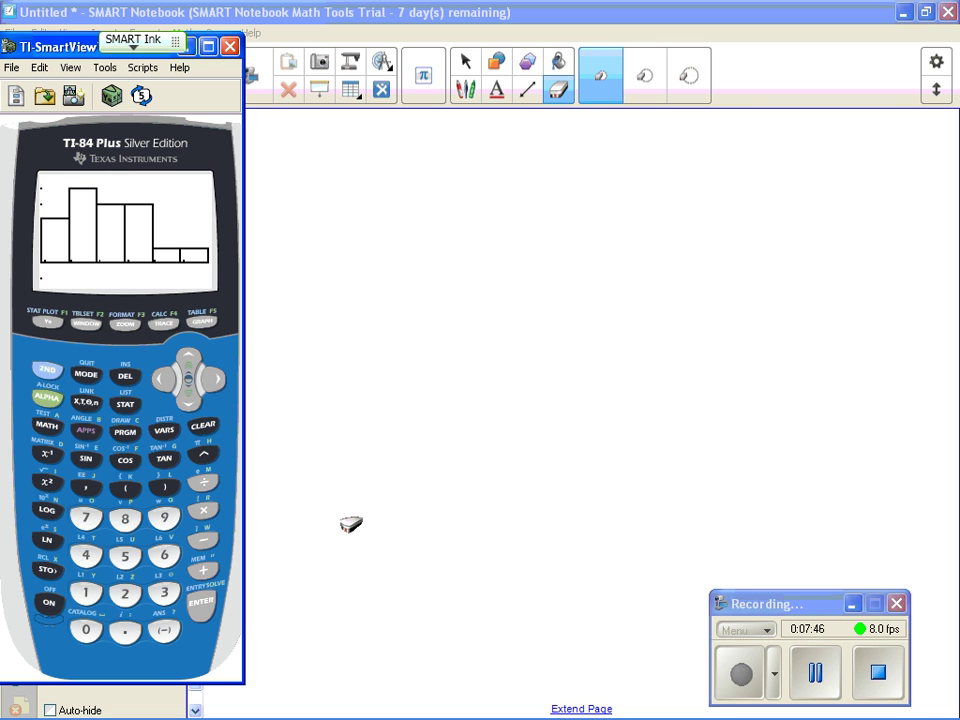
{"action": "left_click", "coordinate": [164, 325]}
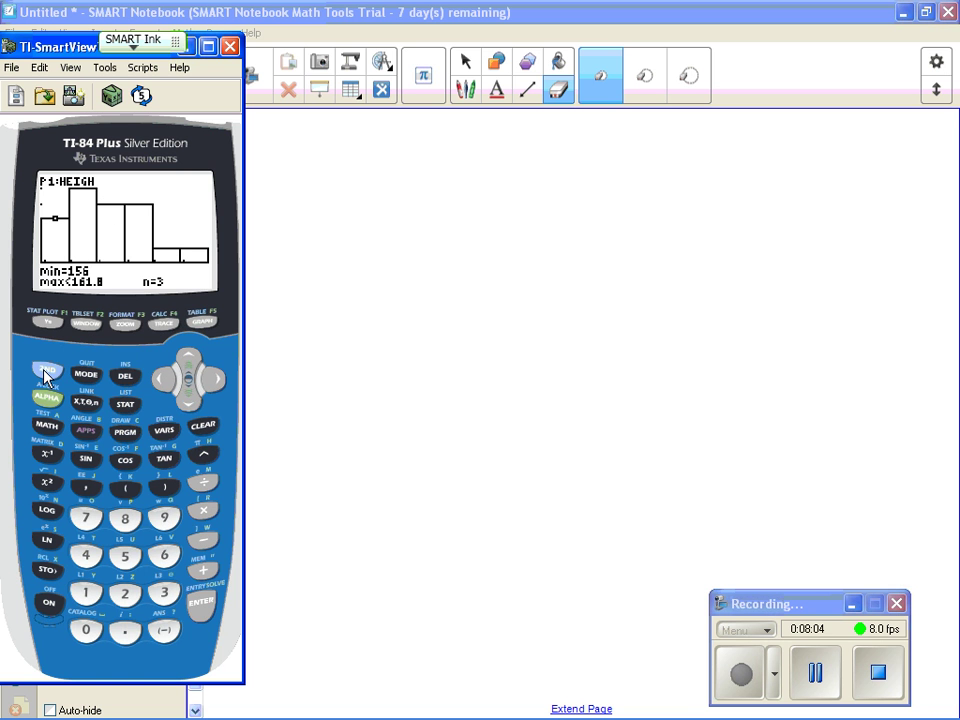
{"action": "left_click", "coordinate": [840, 683]}
{"action": "left_click", "coordinate": [741, 673]}
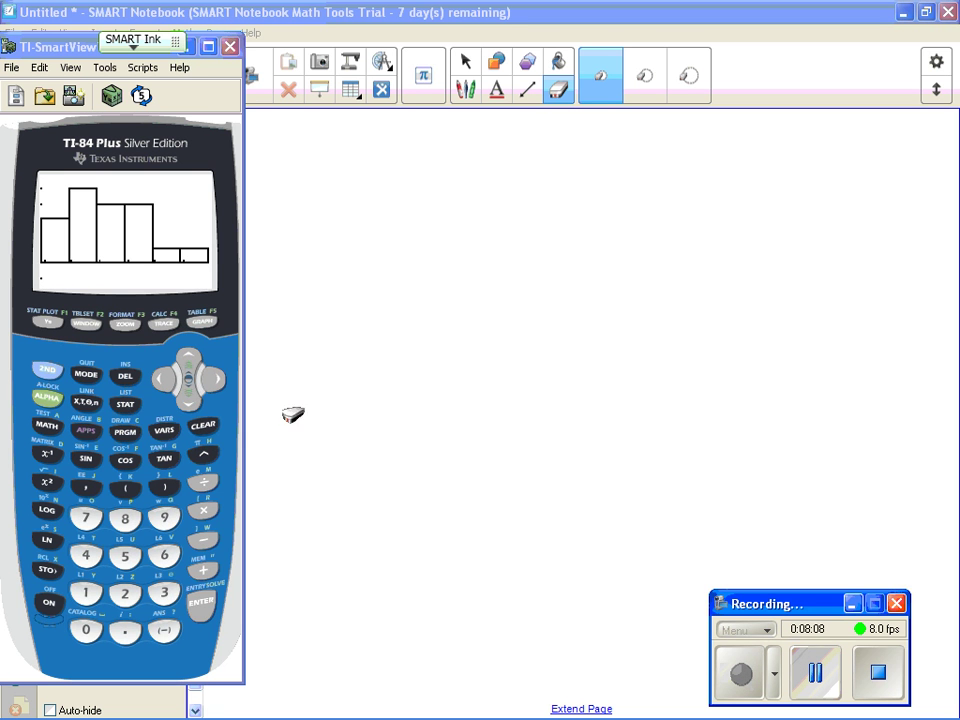
- Enter Xmin 150, Xmax 190 and Xscl 10 in the WINDOW settings
{"action": "left_click", "coordinate": [90, 326]}
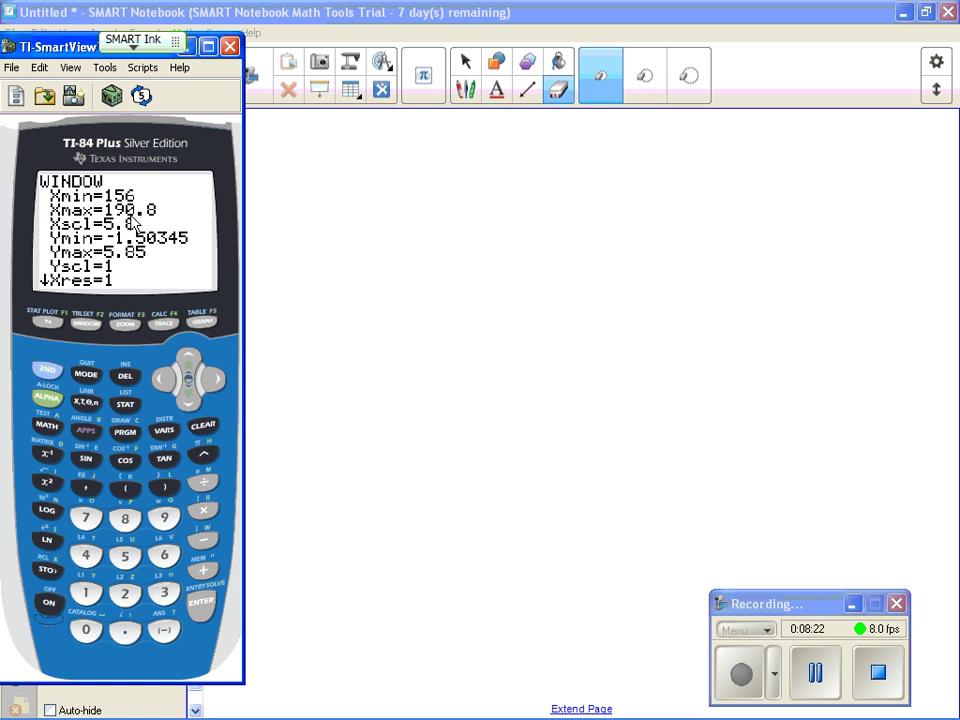
{"action": "left_click", "coordinate": [86, 594]}
{"action": "left_click", "coordinate": [125, 556]}
{"action": "left_click", "coordinate": [86, 629]}
{"action": "left_click", "coordinate": [189, 398]}
{"action": "left_click", "coordinate": [164, 518]}
{"action": "left_click", "coordinate": [86, 630]}
{"action": "left_click", "coordinate": [190, 406]}
{"action": "left_click", "coordinate": [122, 556]}
{"action": "left_click", "coordinate": [86, 594]}
{"action": "left_click", "coordinate": [86, 630]}
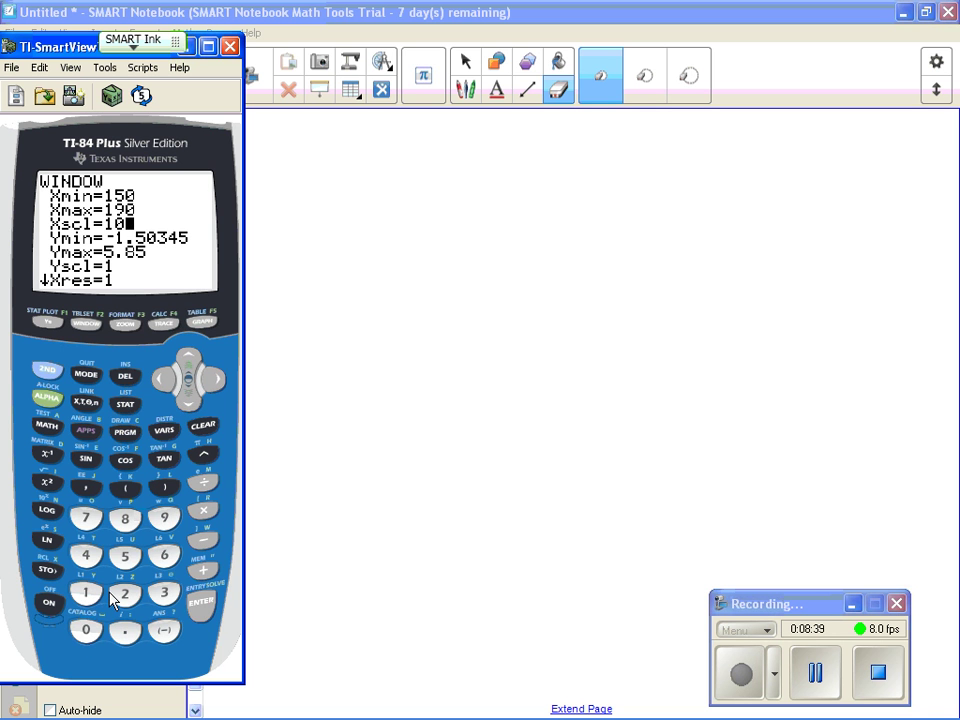
{"action": "left_click", "coordinate": [185, 410]}
- Preview the four-bar graph, then change the window's Ymax from 5.85 to 10
{"action": "left_click", "coordinate": [205, 324]}
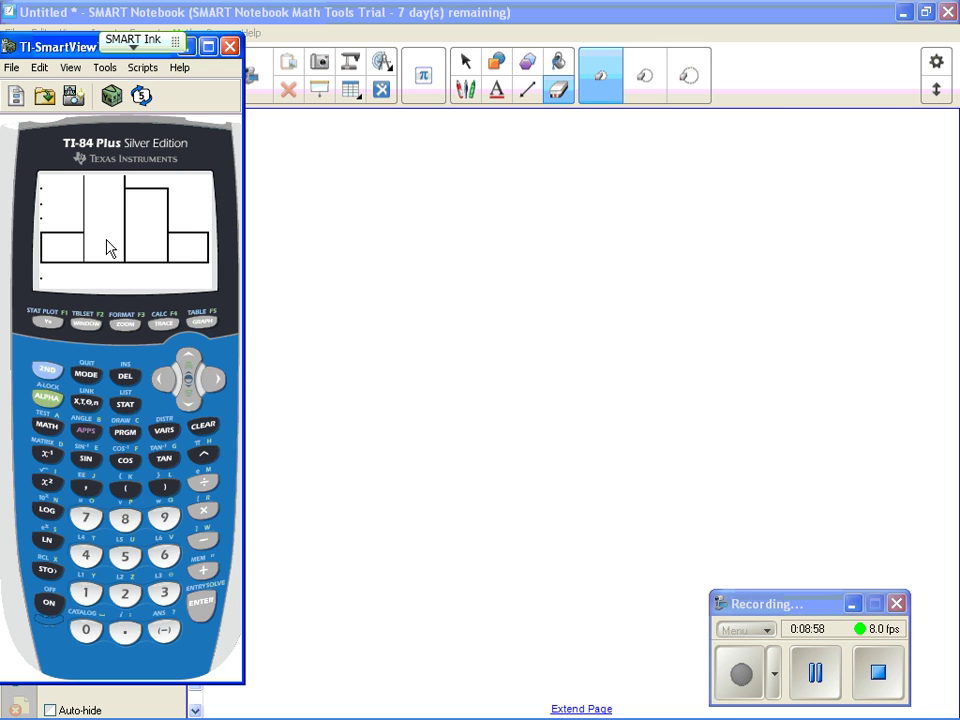
{"action": "left_click", "coordinate": [87, 325]}
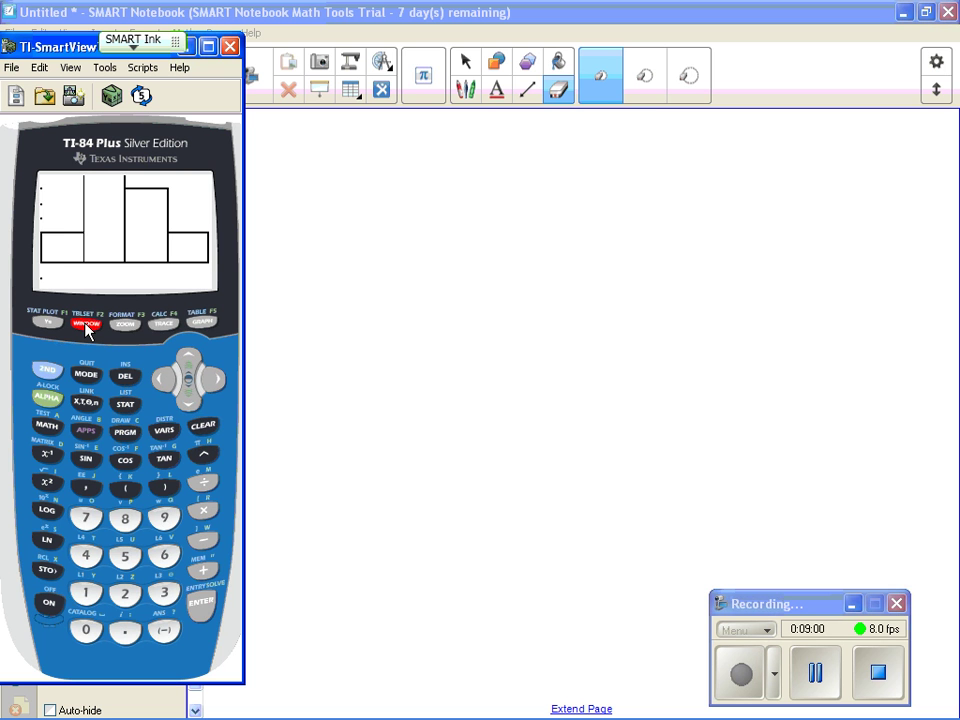
{"action": "left_click", "coordinate": [193, 405]}
{"action": "left_click", "coordinate": [193, 405]}
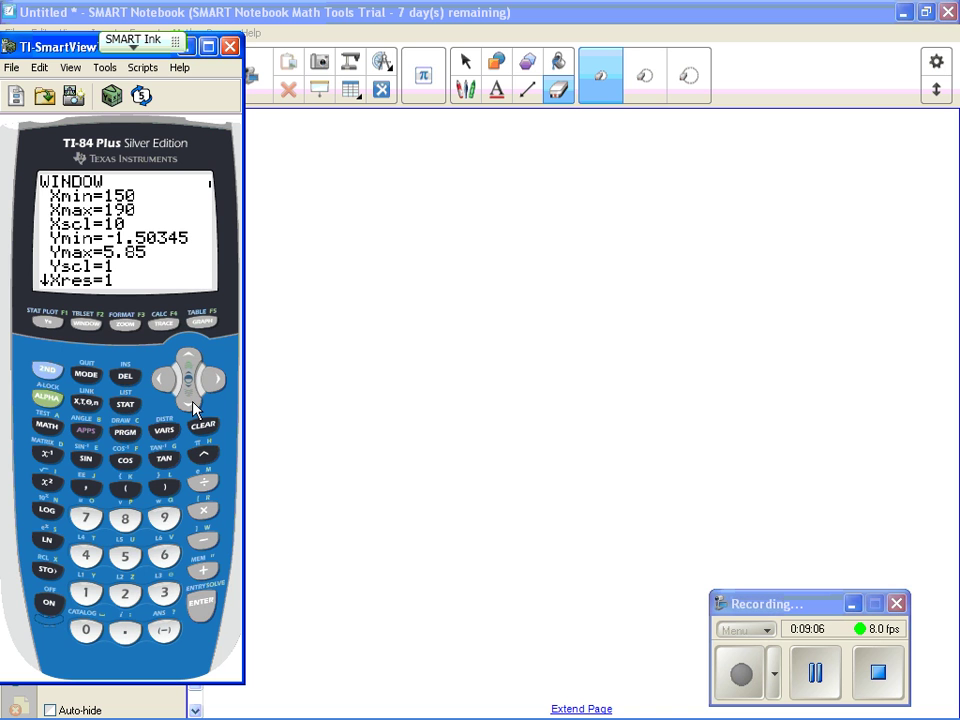
{"action": "left_click", "coordinate": [86, 592]}
{"action": "left_click", "coordinate": [86, 630]}
{"action": "left_click", "coordinate": [205, 604]}
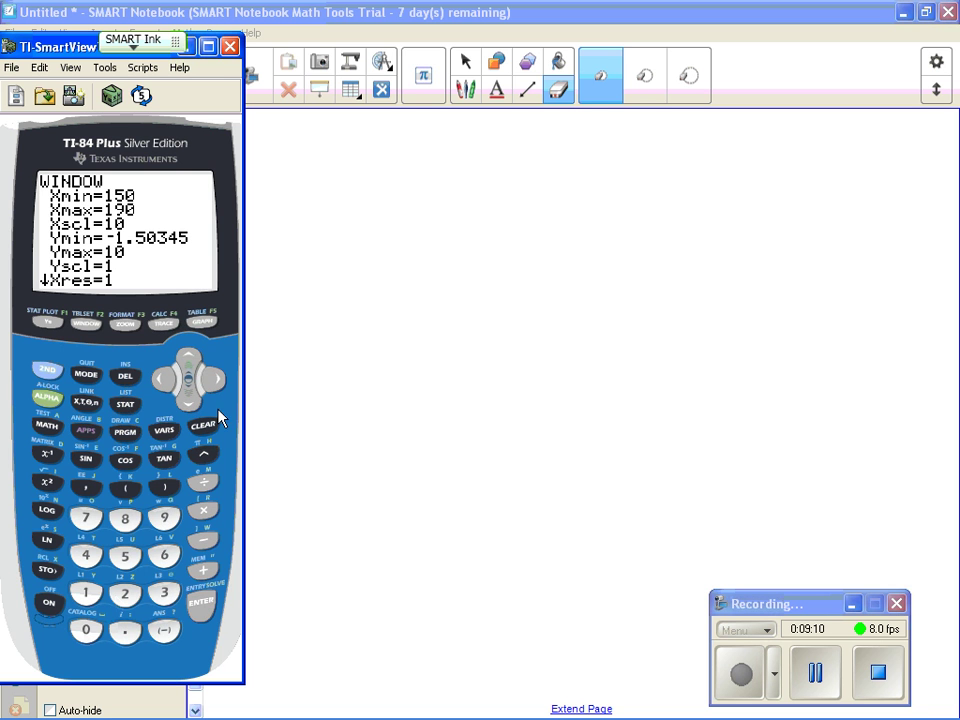
- Redraw the histogram and trace right to the 170–180 bar, which shows n=5
{"action": "left_click", "coordinate": [203, 324]}
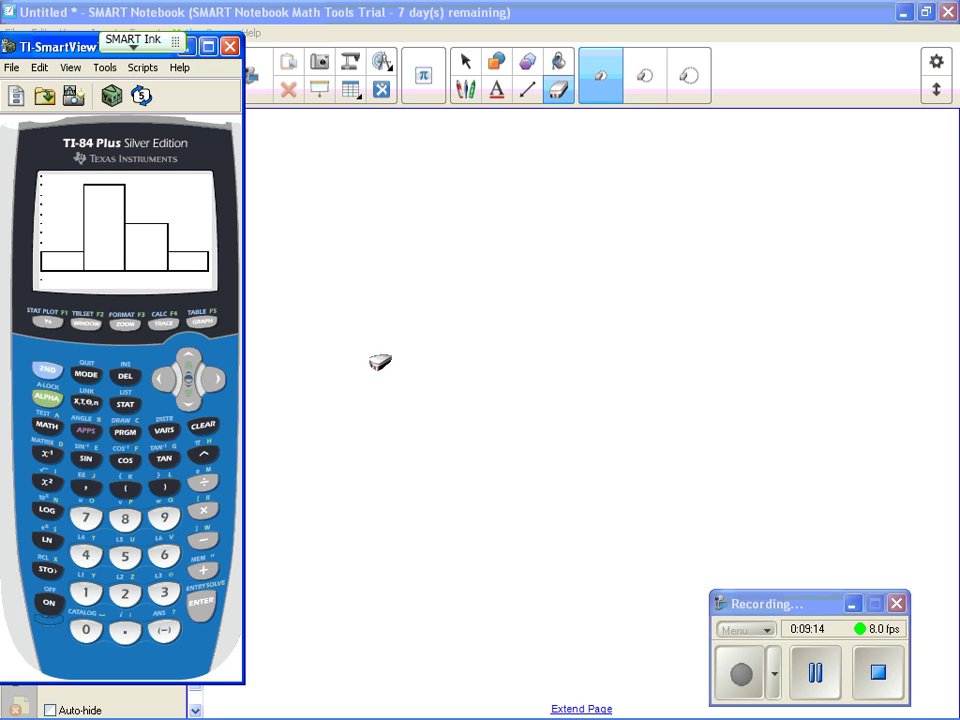
{"action": "left_click", "coordinate": [161, 324]}
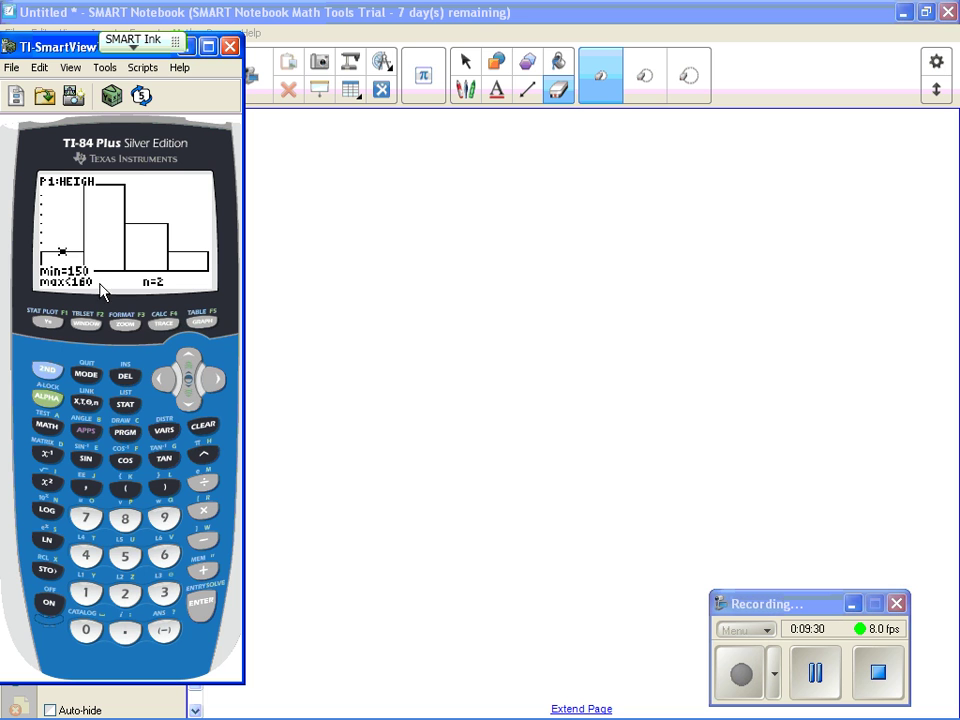
{"action": "left_click", "coordinate": [215, 383]}
{"action": "left_click", "coordinate": [213, 391]}
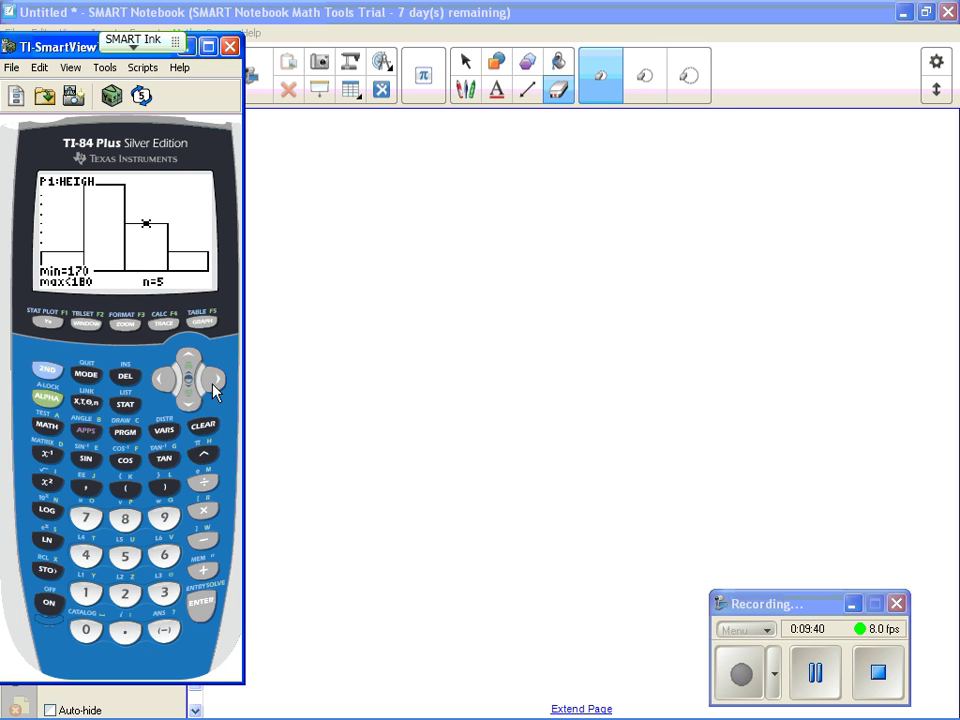